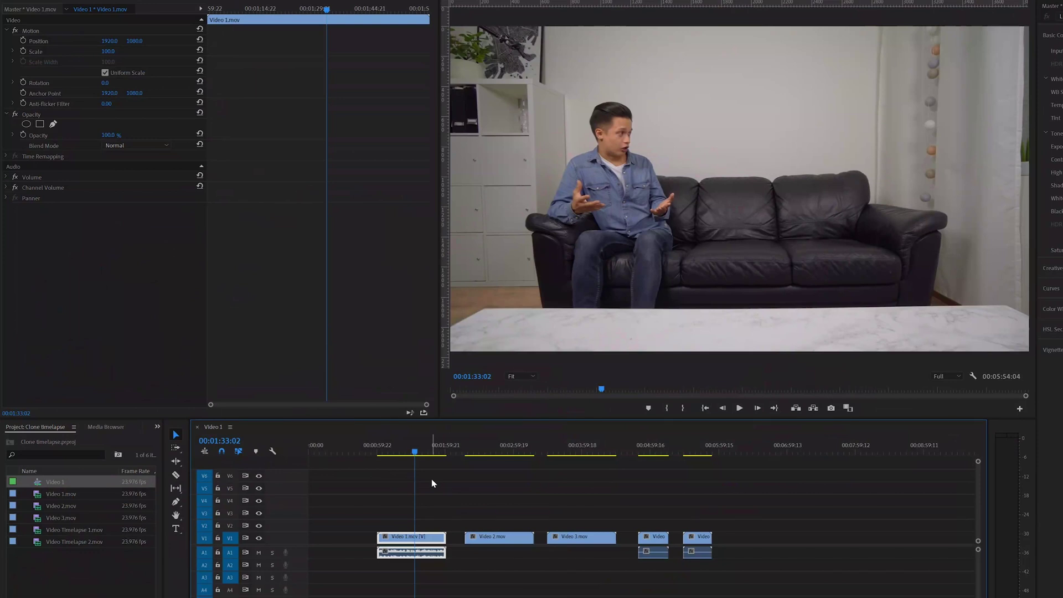
Preview a frame of Video 2, Video 3 and each of the two timelapse clips on the timeline.
click(501, 452)
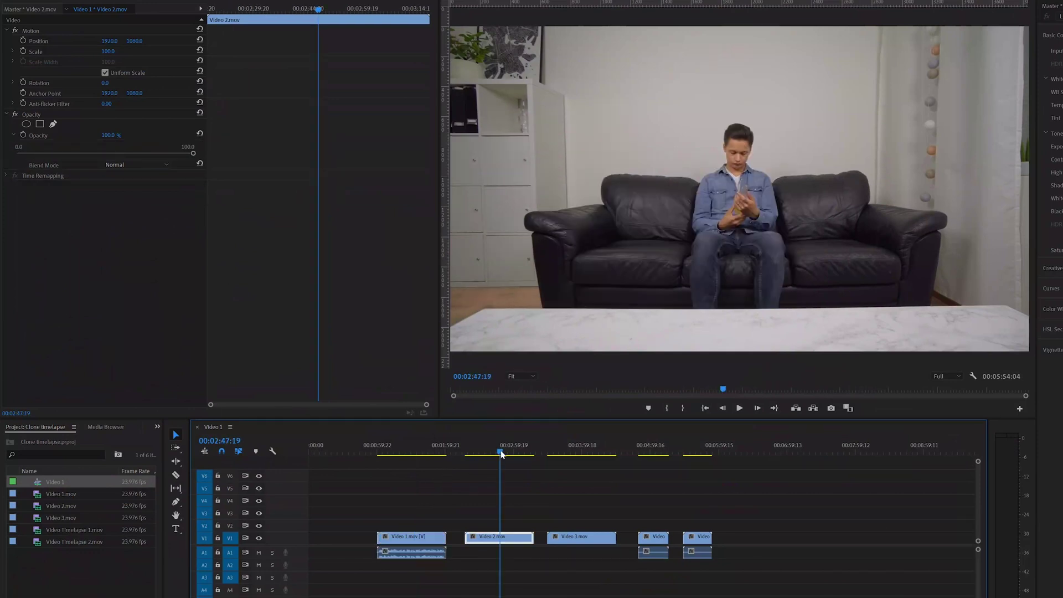
click(583, 450)
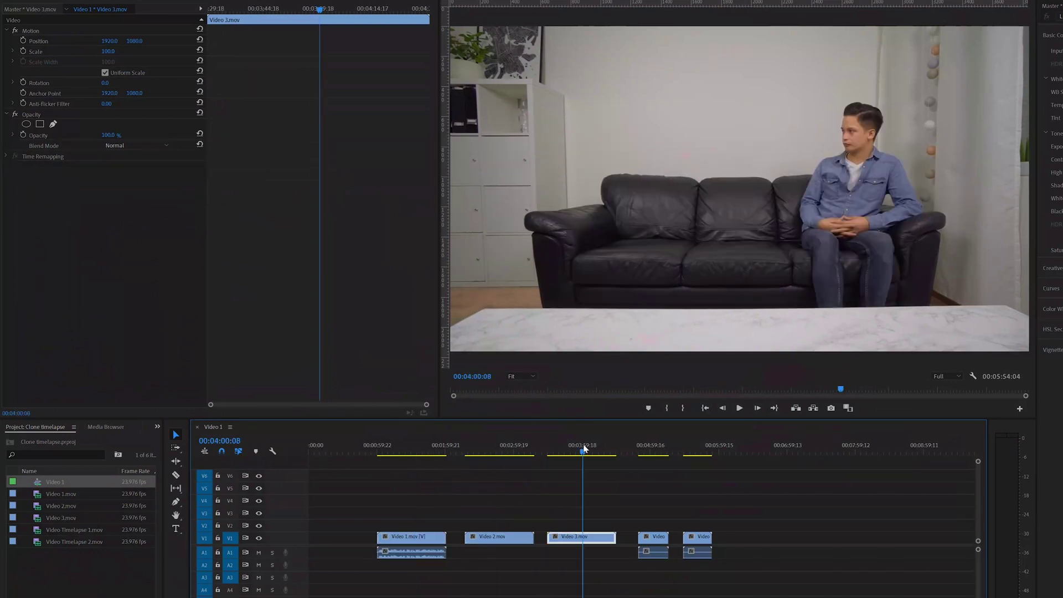
click(653, 450)
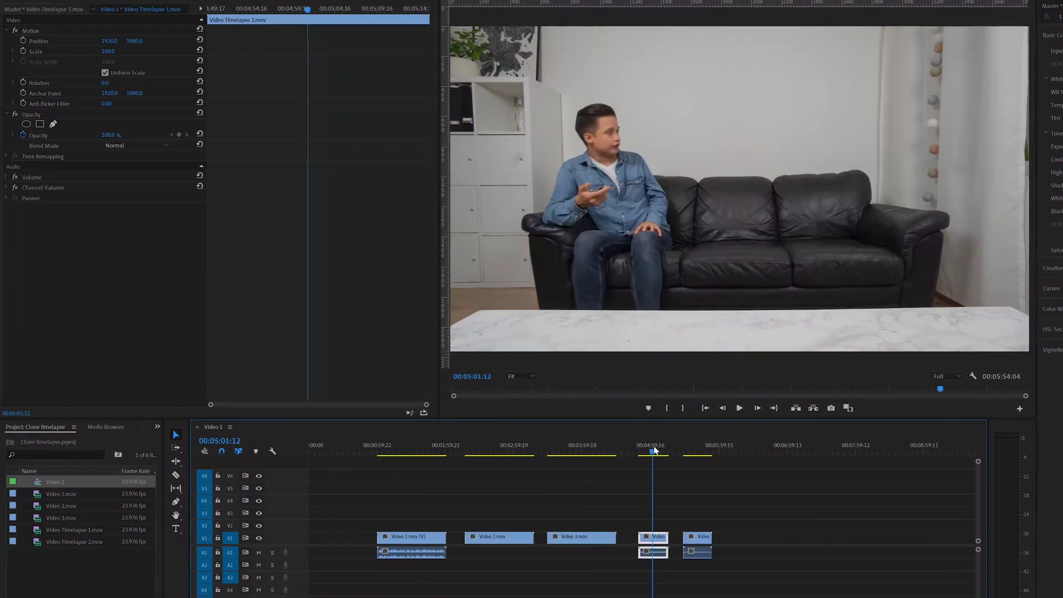
click(700, 452)
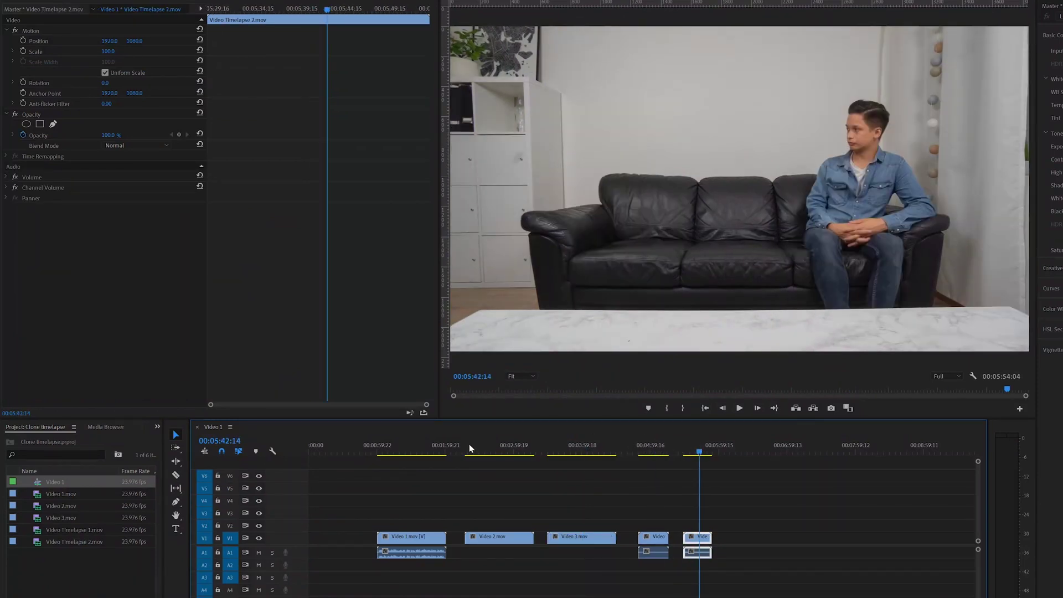
Stack Video 2.mov on track V2 directly above Video 1.mov and lower its opacity to about 70%.
click(406, 450)
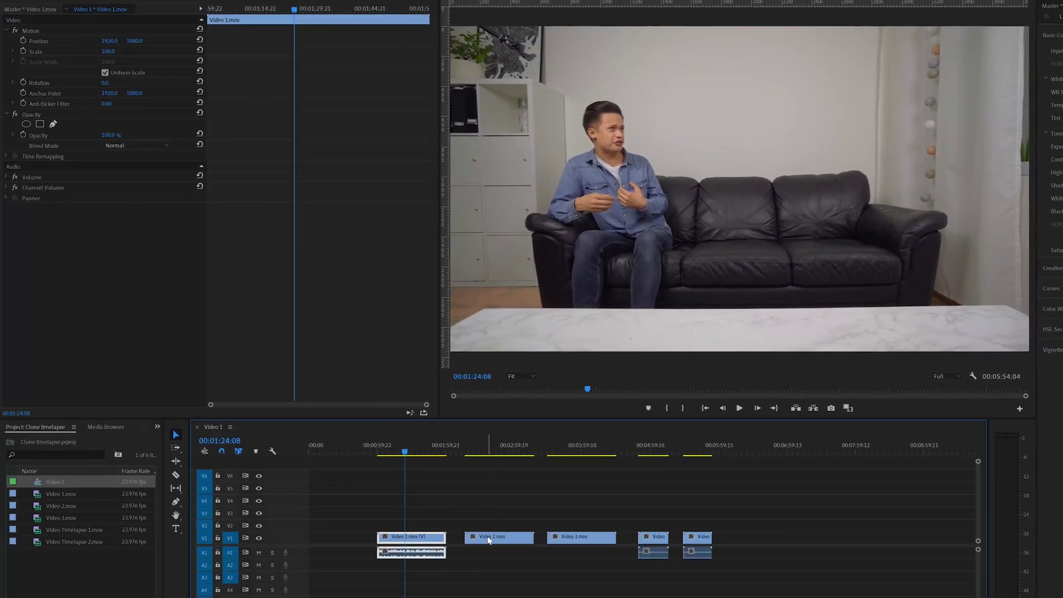
drag(489, 540, 401, 525)
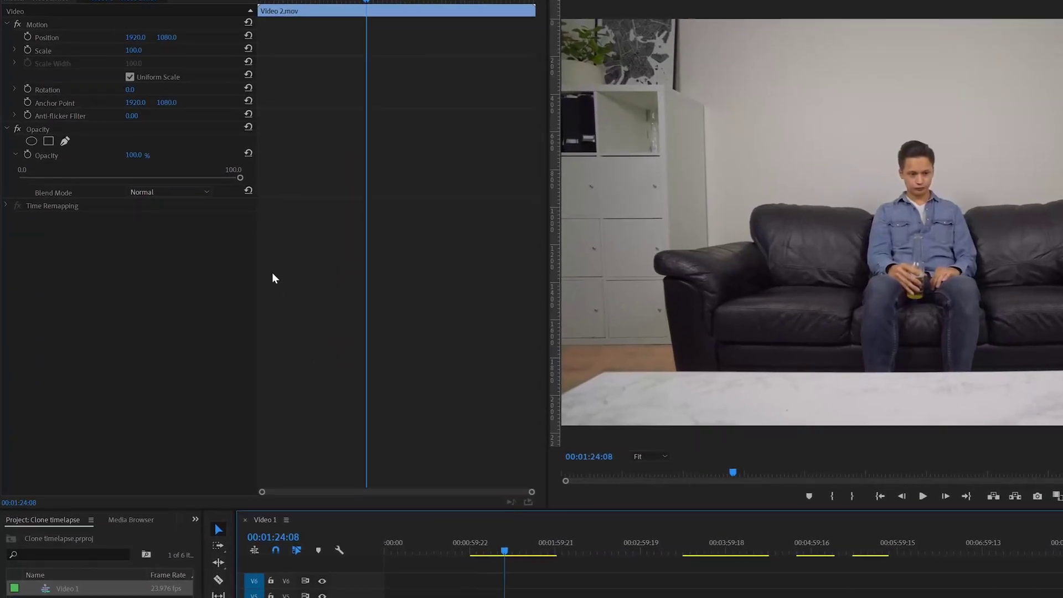
drag(237, 177, 173, 173)
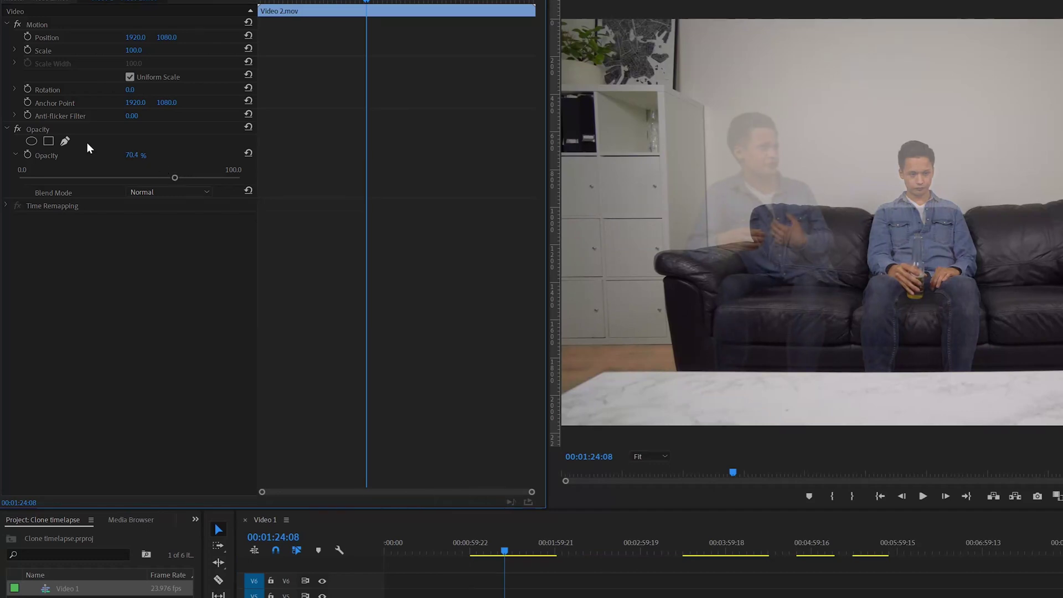
Start a free-draw opacity mask on Video 2.mov, running from above the left figure's head down between the two seated figures.
click(65, 141)
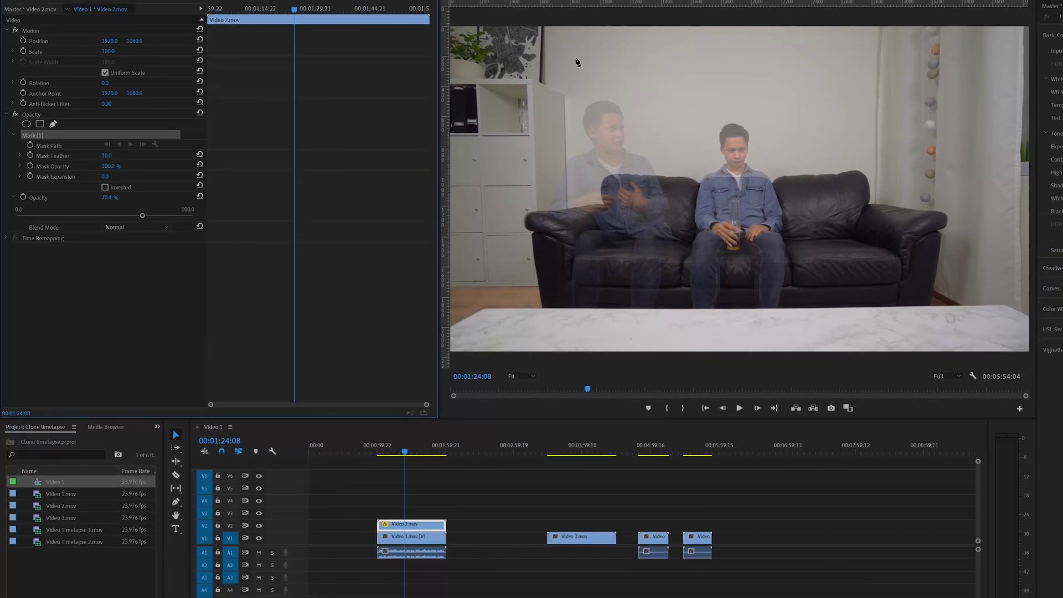
click(586, 58)
click(640, 57)
click(667, 85)
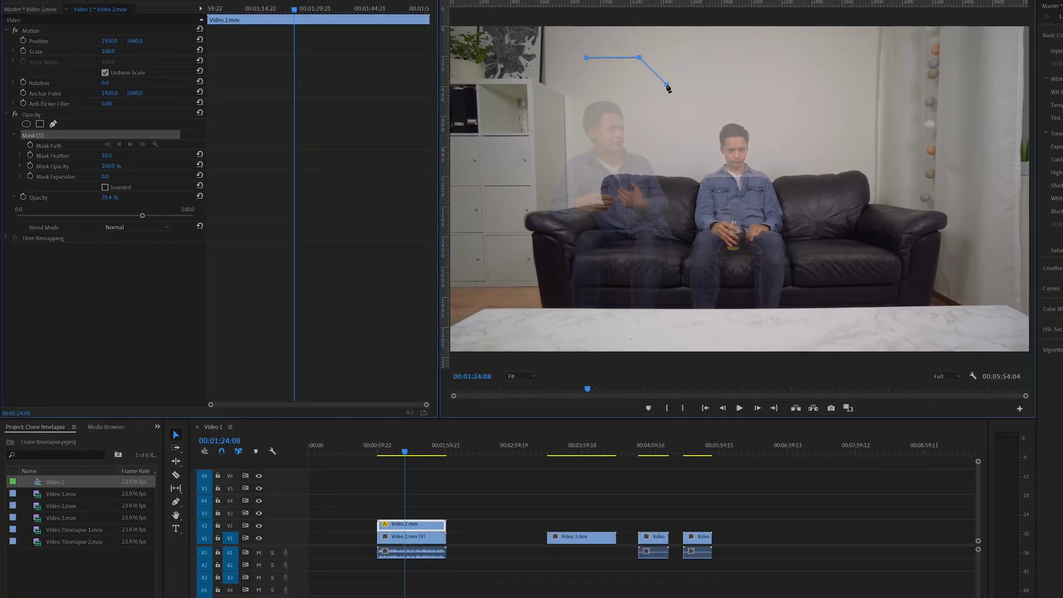
click(673, 127)
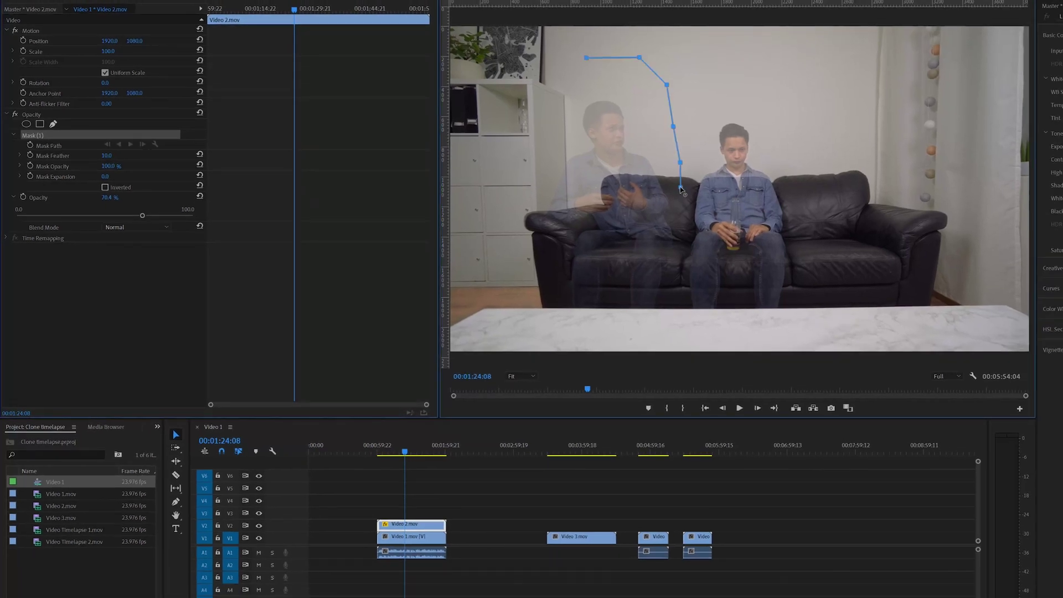
click(521, 376)
click(521, 421)
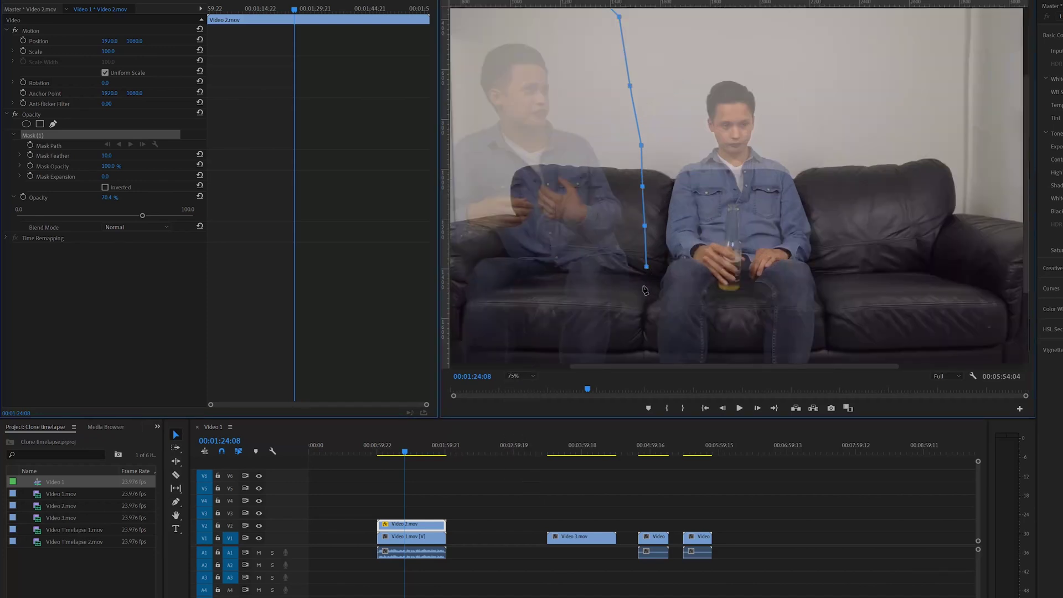
click(644, 287)
Extend the mask below and beyond the left edge of the frame, then close it around the left figure at its starting point.
click(532, 376)
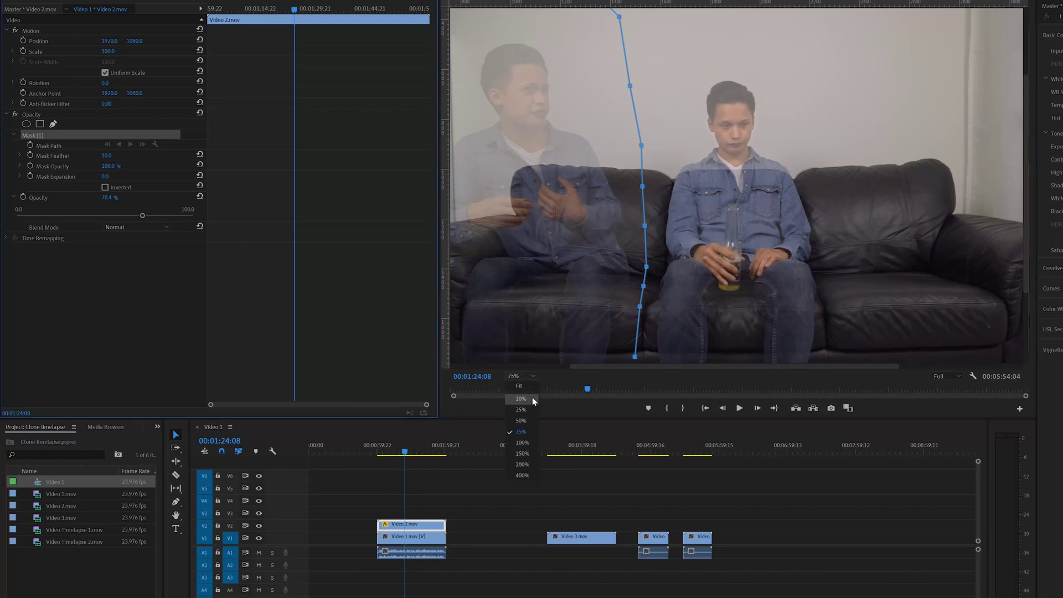
click(529, 408)
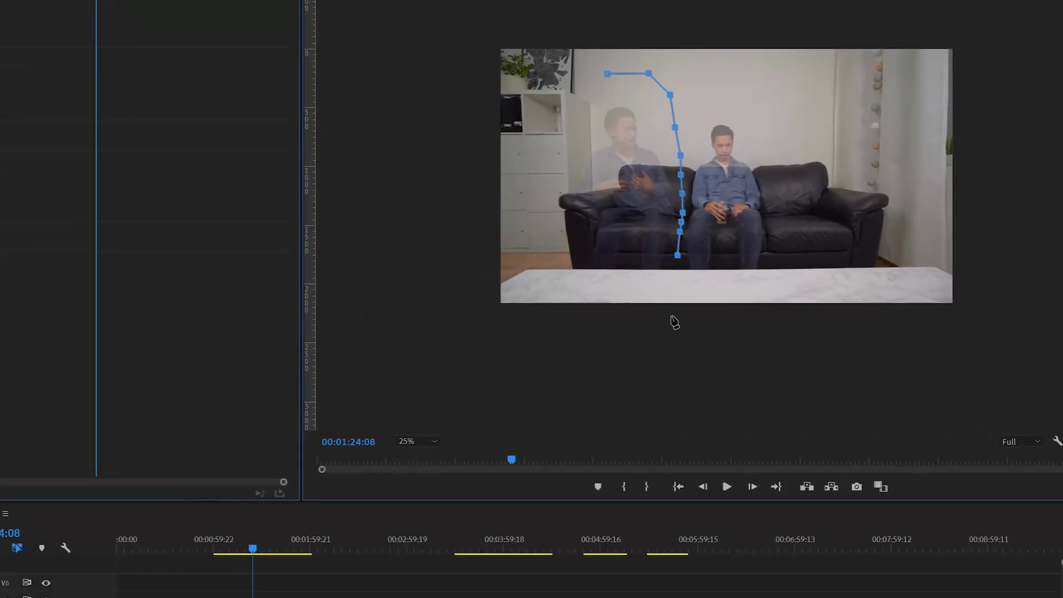
click(674, 317)
click(475, 315)
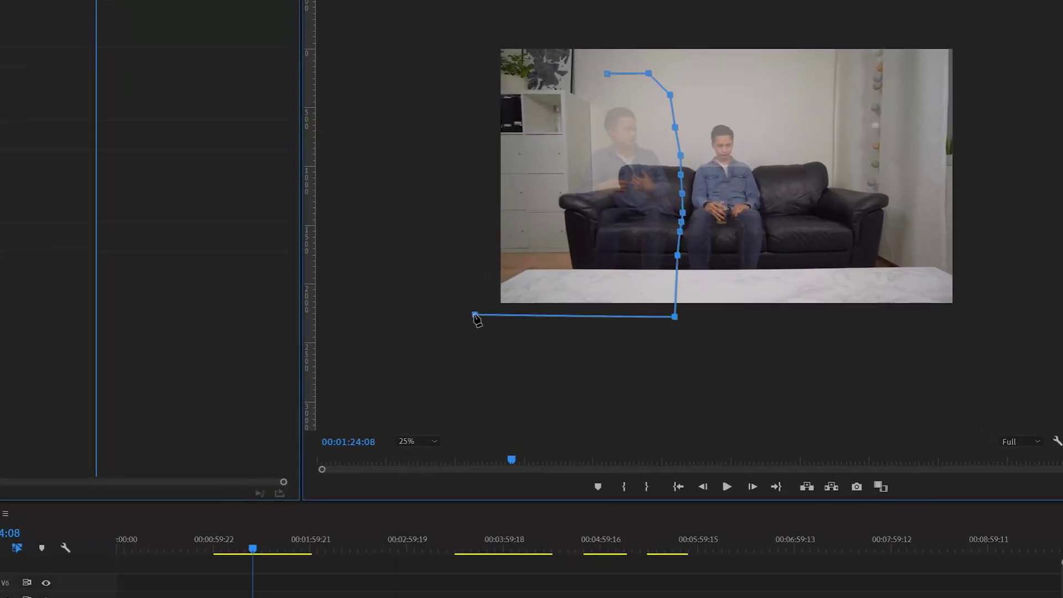
click(466, 147)
click(578, 143)
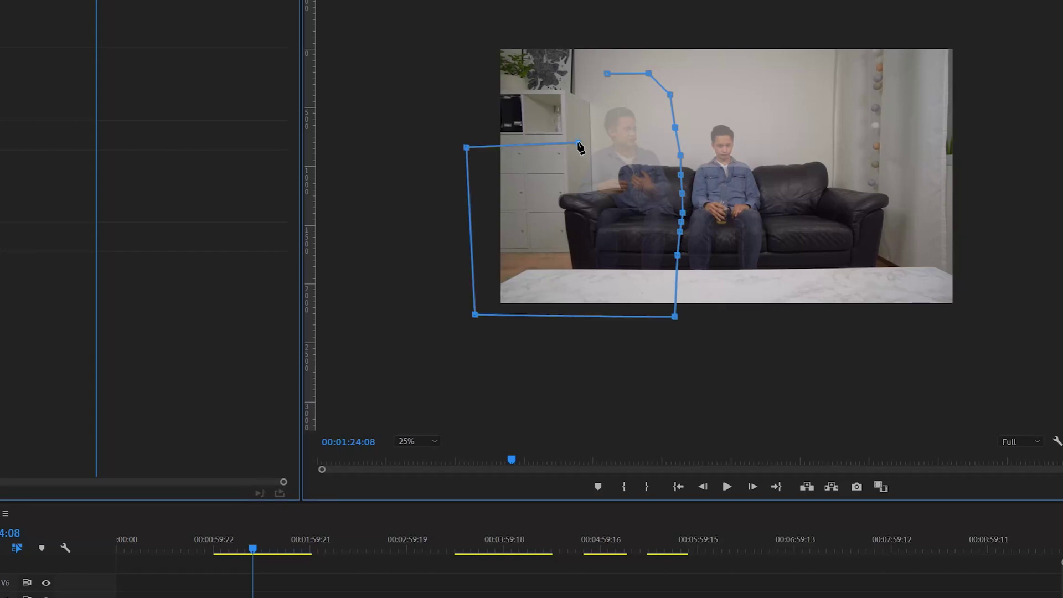
click(578, 111)
click(583, 78)
click(608, 74)
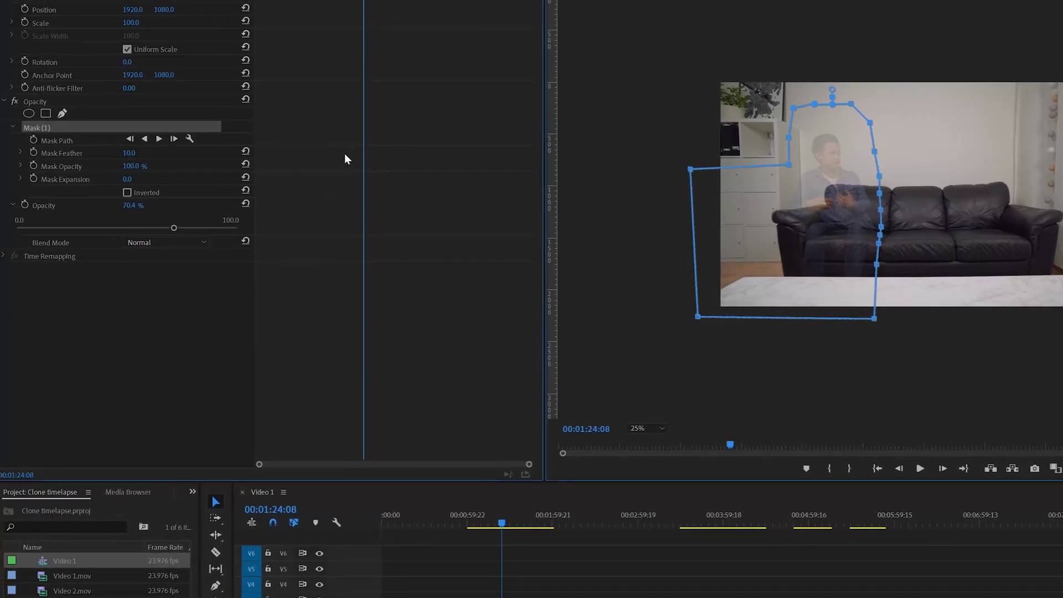
Invert the mask on Video 2.mov and set the clip's opacity to 100%.
click(127, 193)
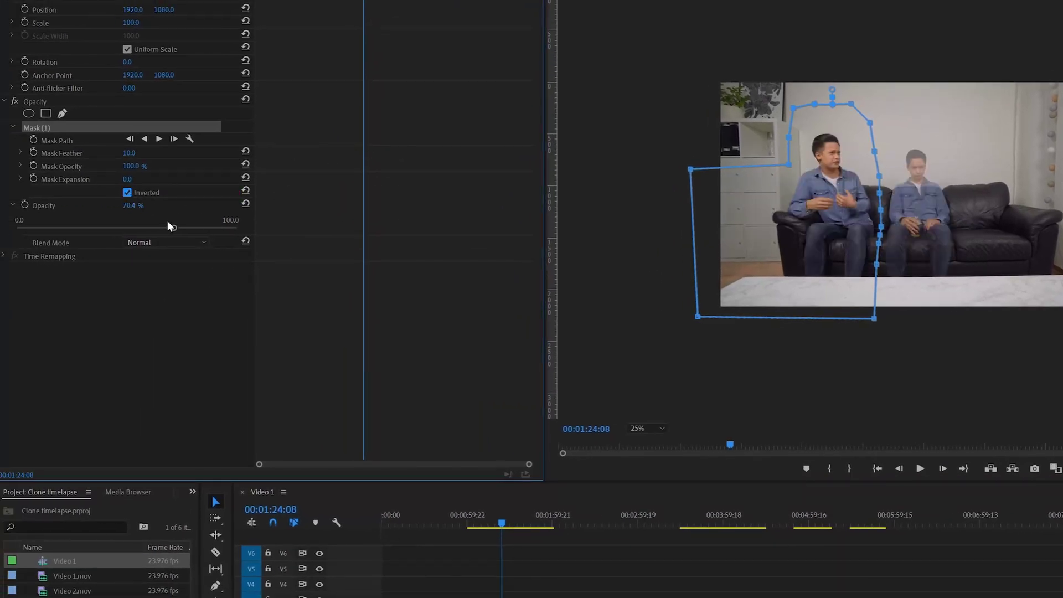
drag(174, 227, 258, 234)
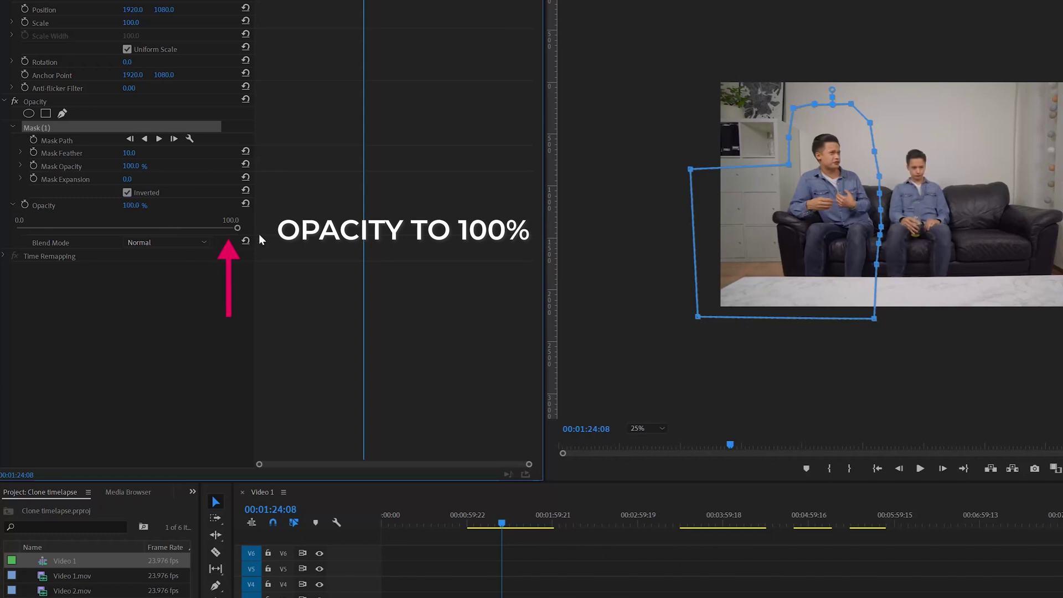
Set the mask's feather to 45 and its expansion to 20.
click(131, 153)
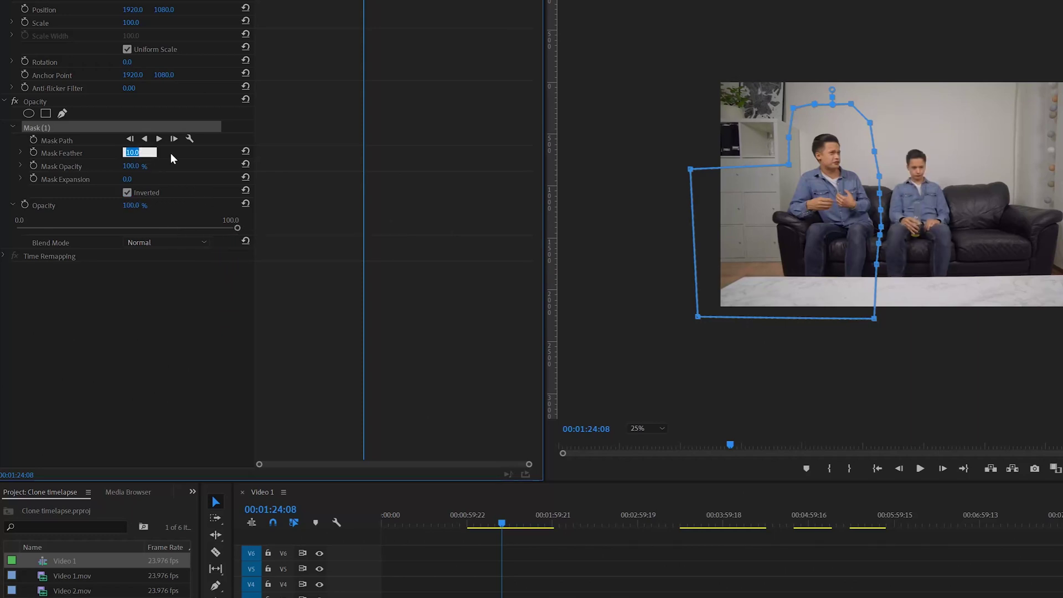
text(45)
key(Return)
click(139, 177)
key(Return)
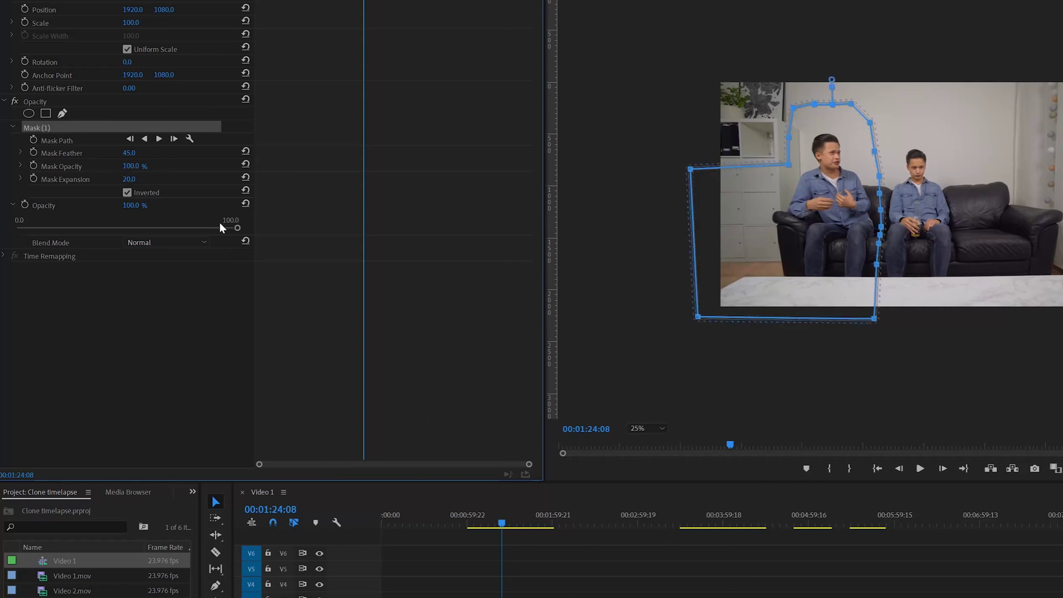
Fit the whole frame in the preview and play back the two-person composite to check the mask.
click(643, 430)
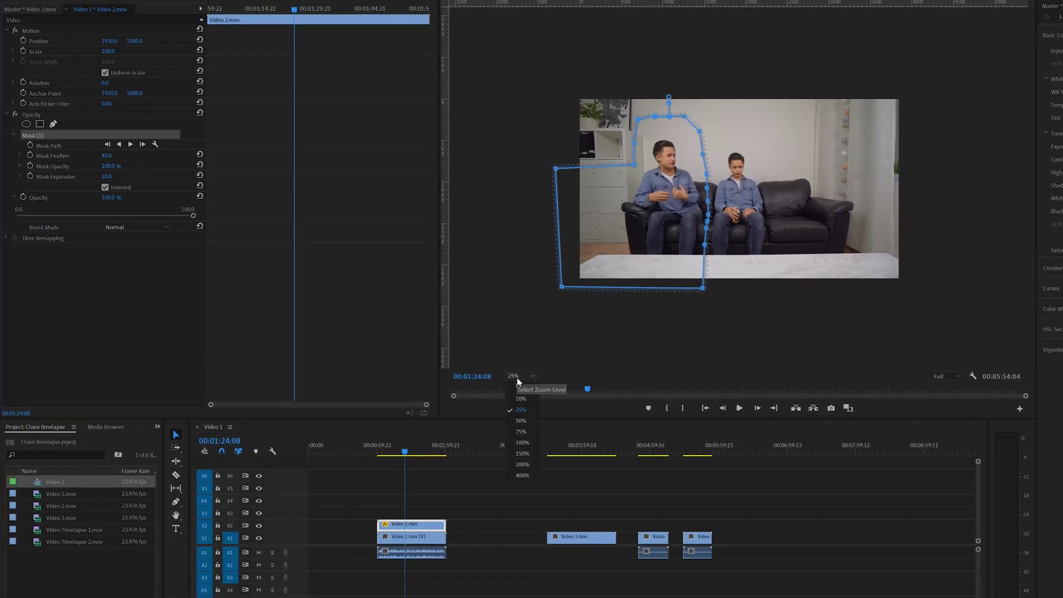
click(524, 389)
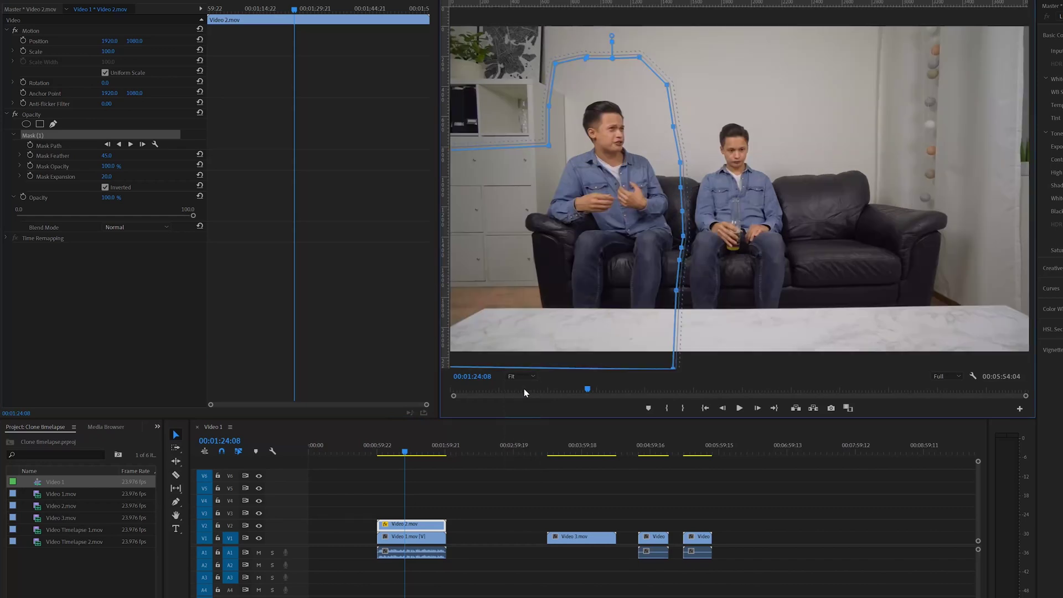
click(740, 408)
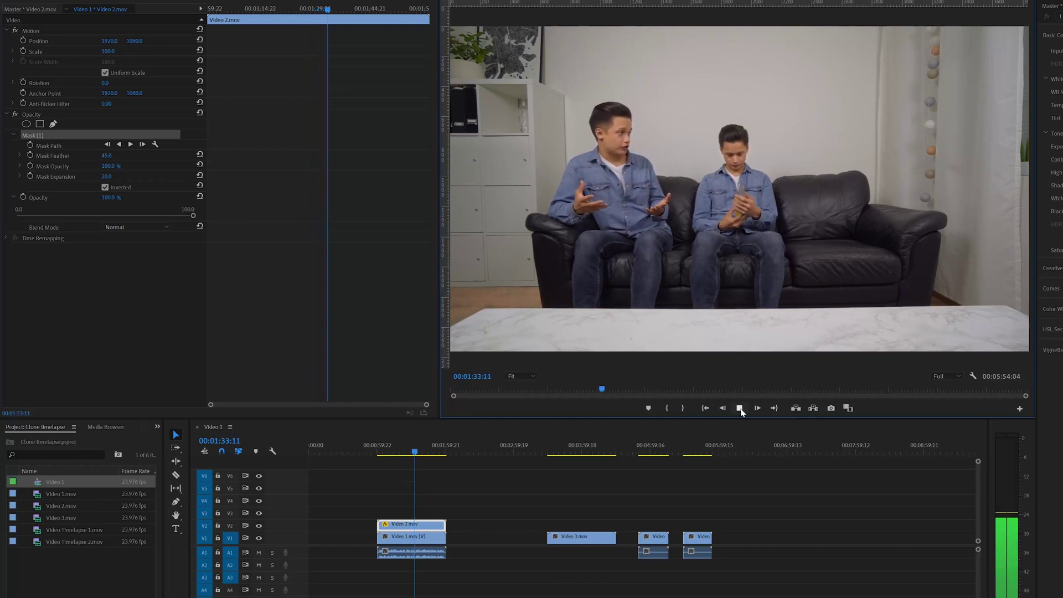
click(740, 409)
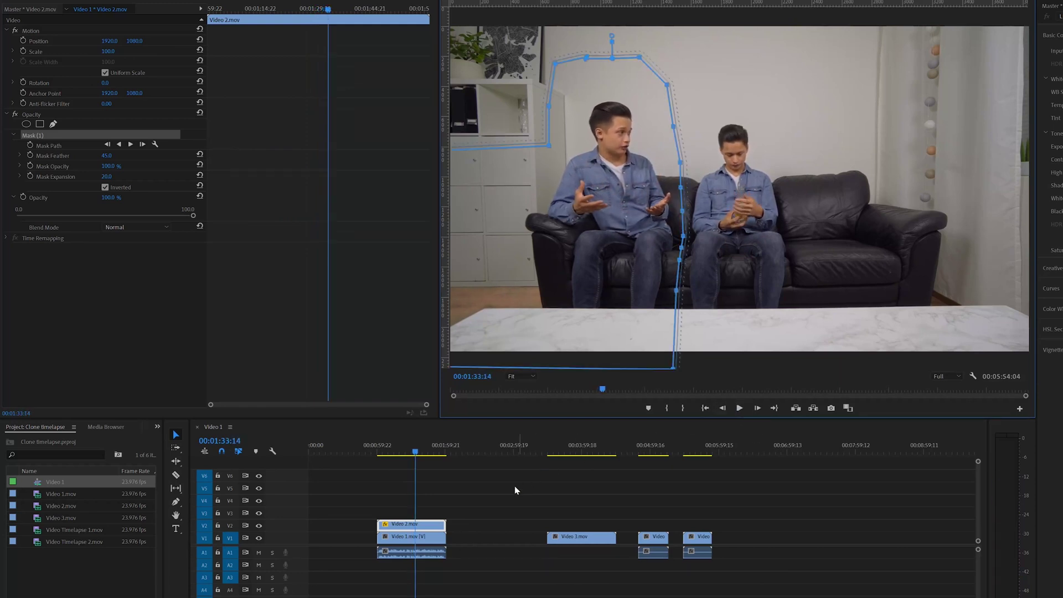
Nest the stacked Video 1.mov and Video 2.mov clips into one sequence, keeping the default name.
drag(472, 505, 379, 564)
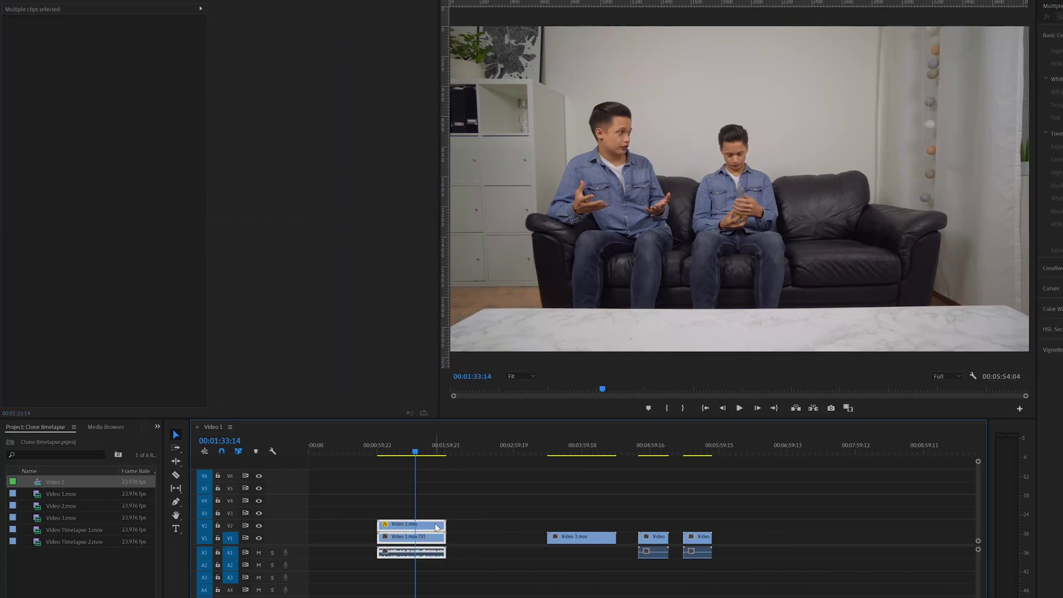
right_click(436, 526)
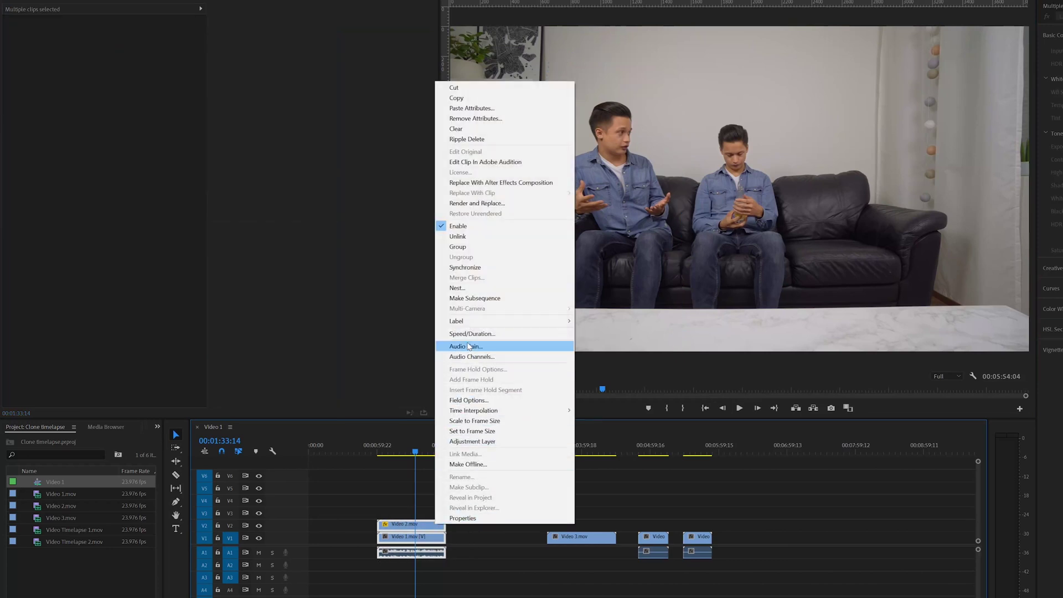
click(457, 288)
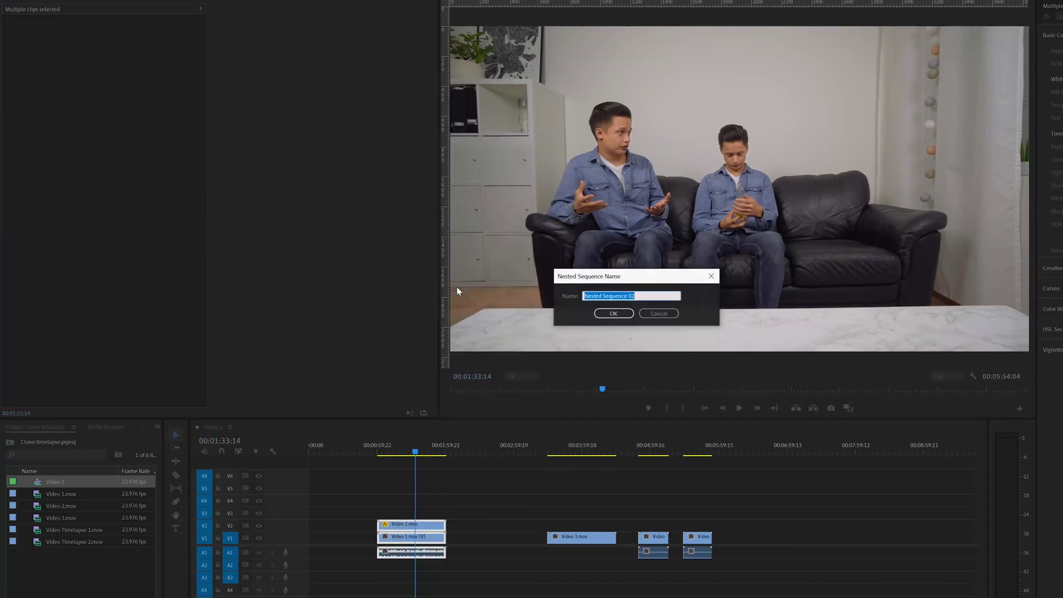
click(613, 314)
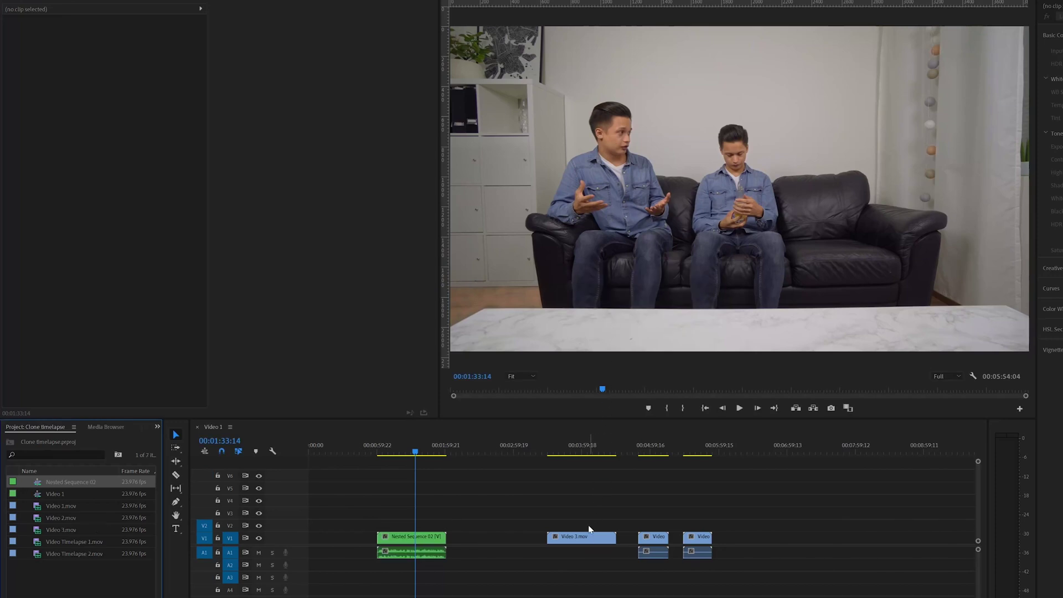
Place Video 3.mov on track V2 above the nested sequence and lower its opacity to about 70%.
drag(589, 538, 421, 518)
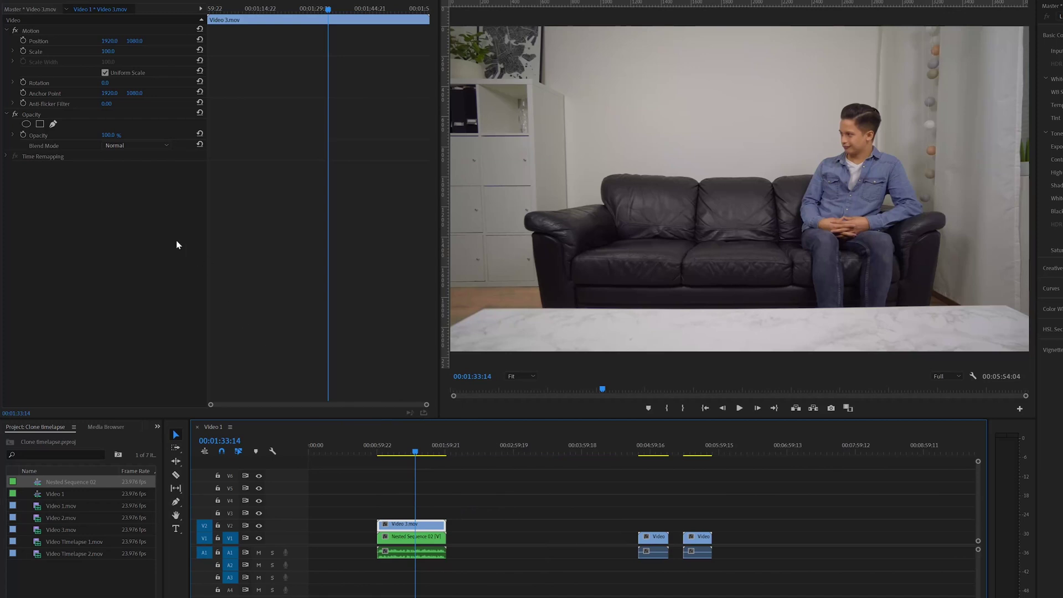
click(20, 142)
click(13, 135)
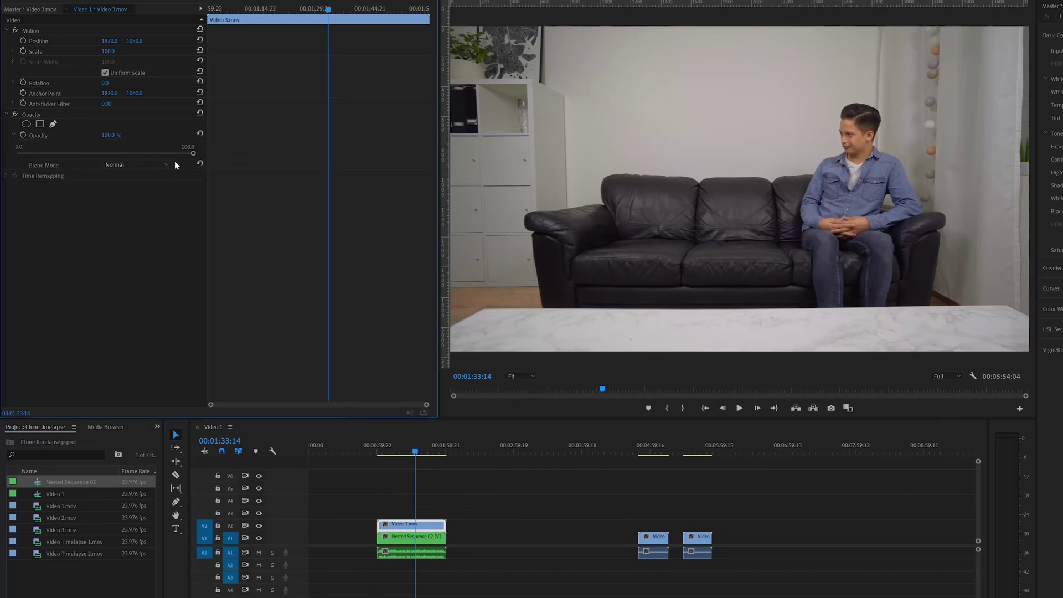
drag(193, 157, 141, 155)
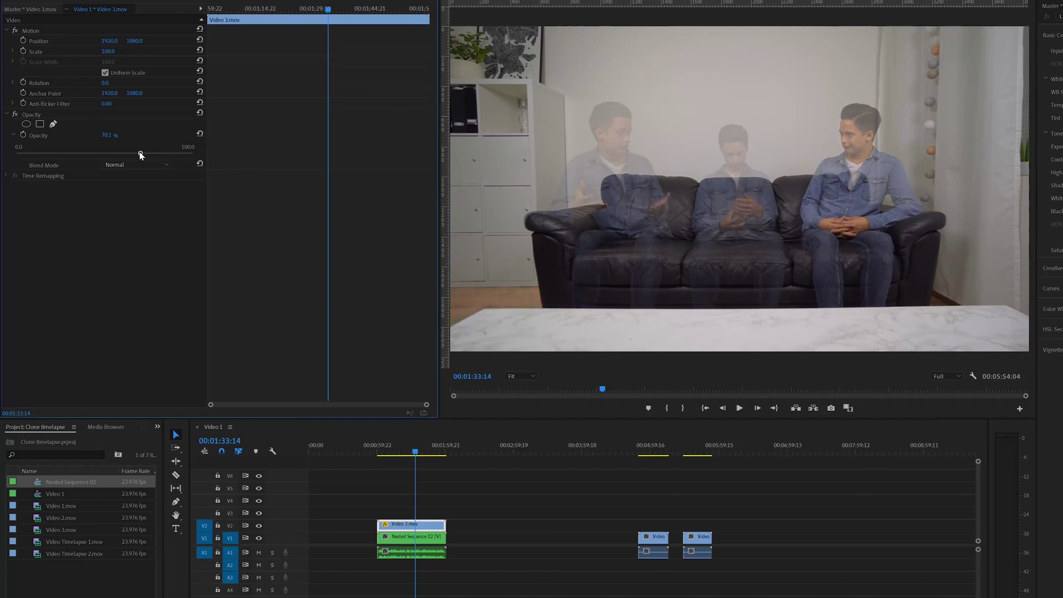
Draw a closed freeform opacity mask on Video 3.mov around the left two-thirds of the frame, its edge passing between the middle and right seats.
click(53, 124)
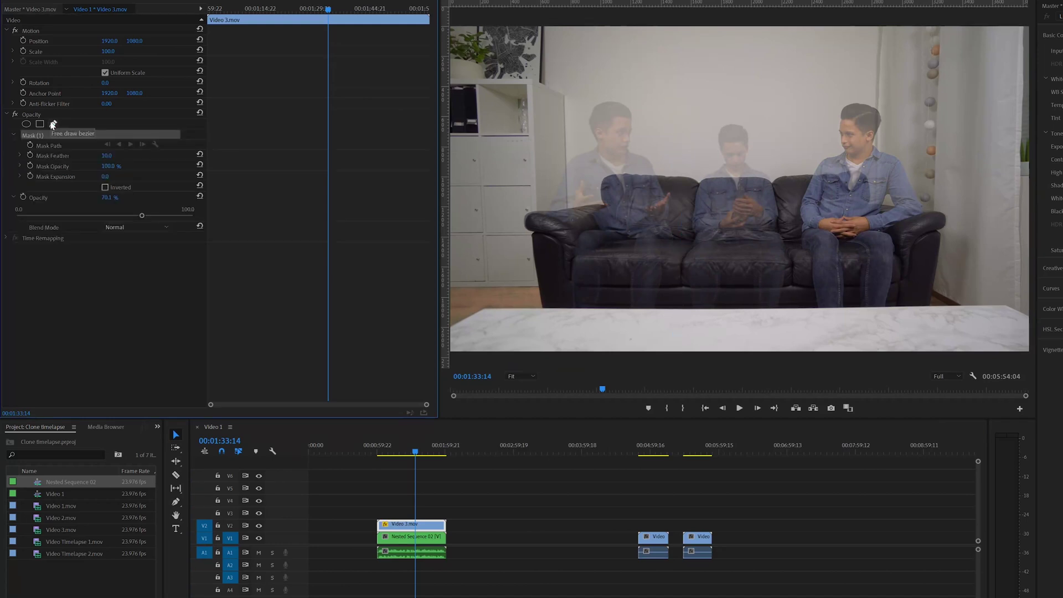
click(786, 15)
click(790, 189)
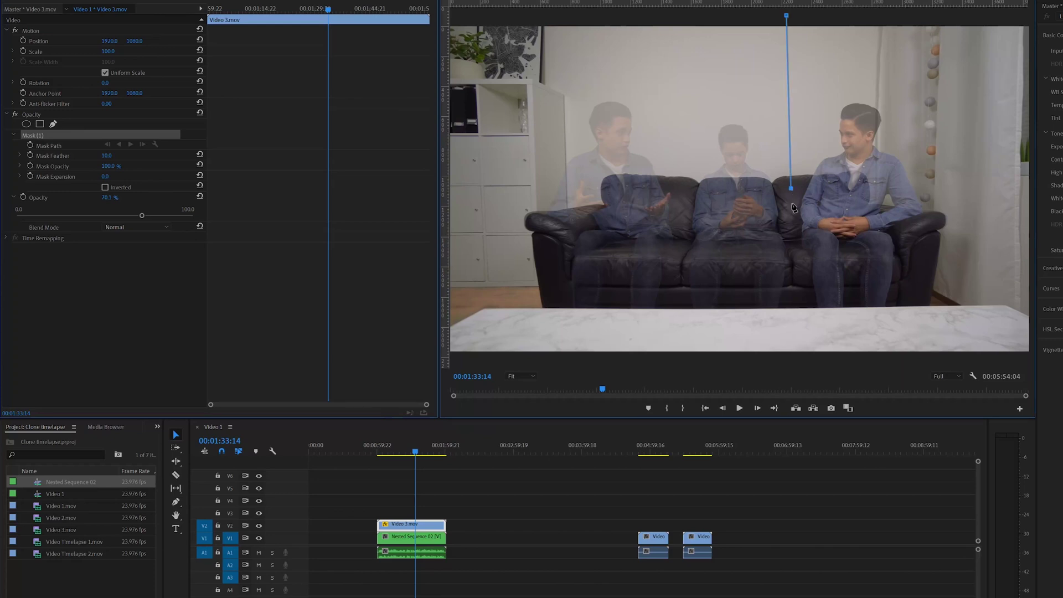
click(794, 251)
click(795, 284)
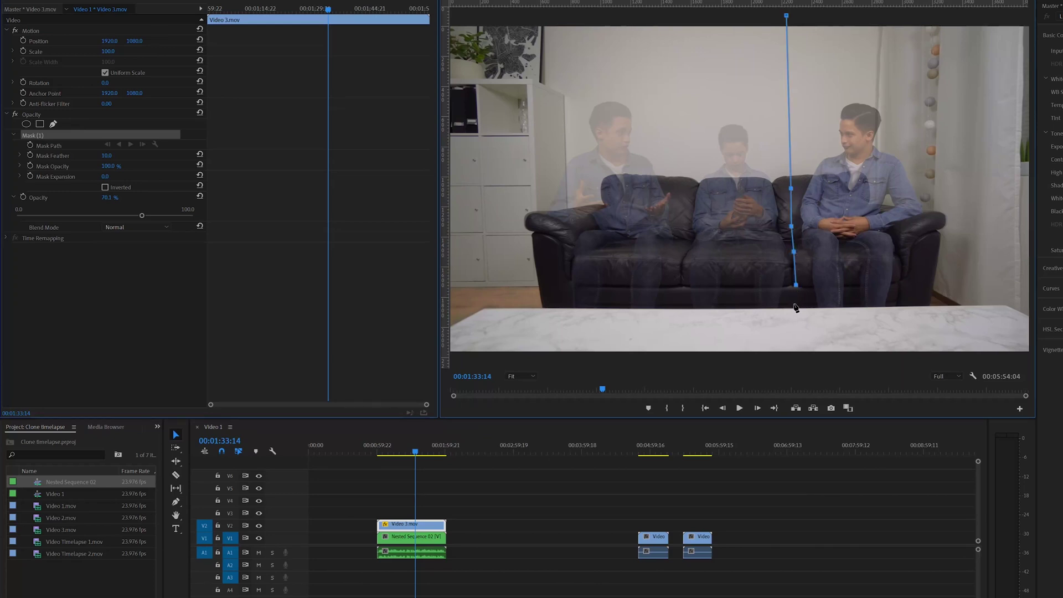
click(540, 376)
click(531, 410)
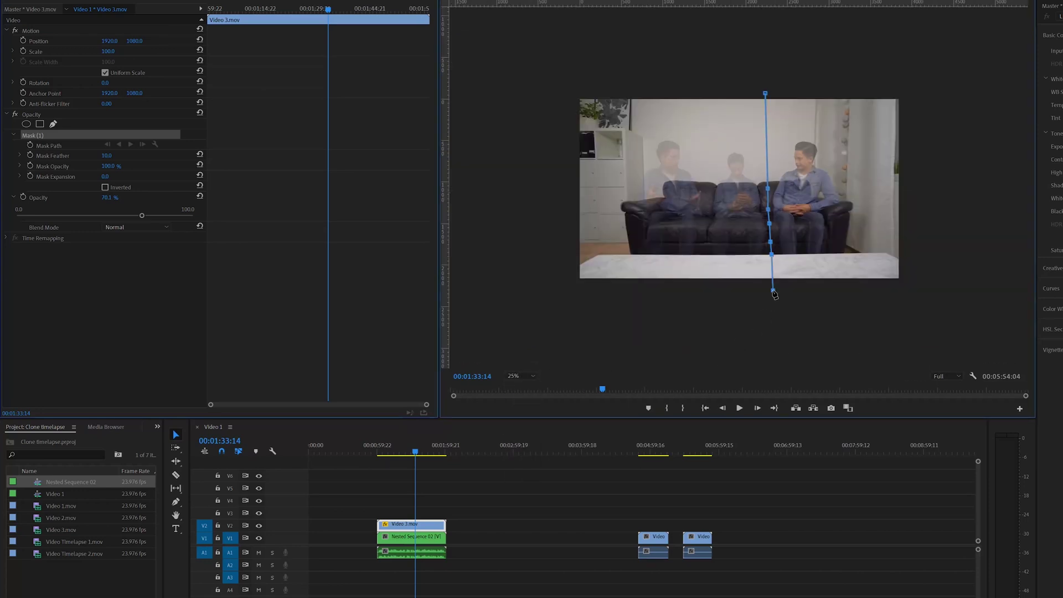
click(563, 288)
click(559, 87)
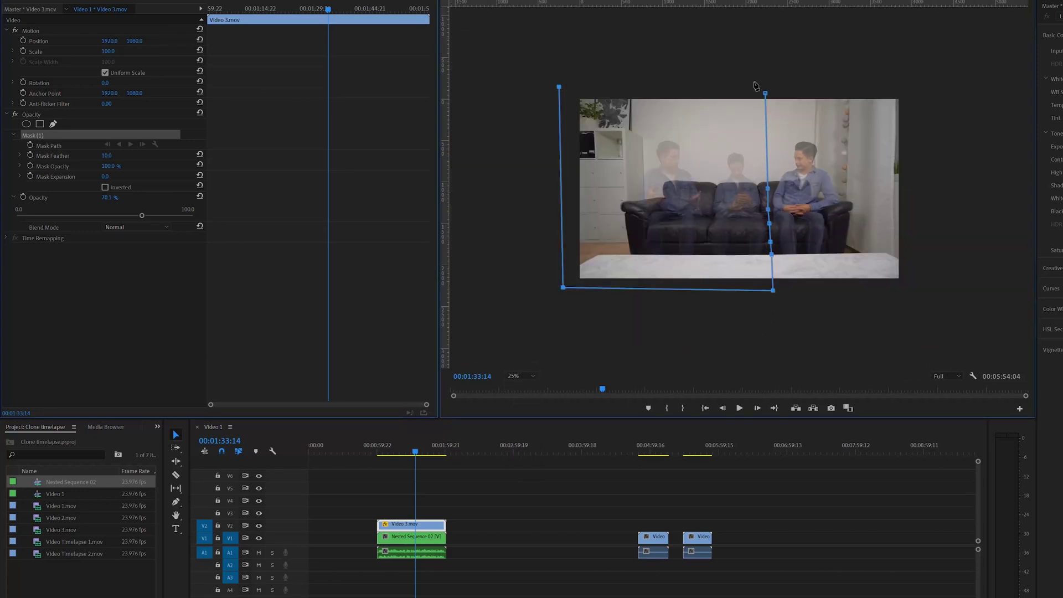
click(765, 94)
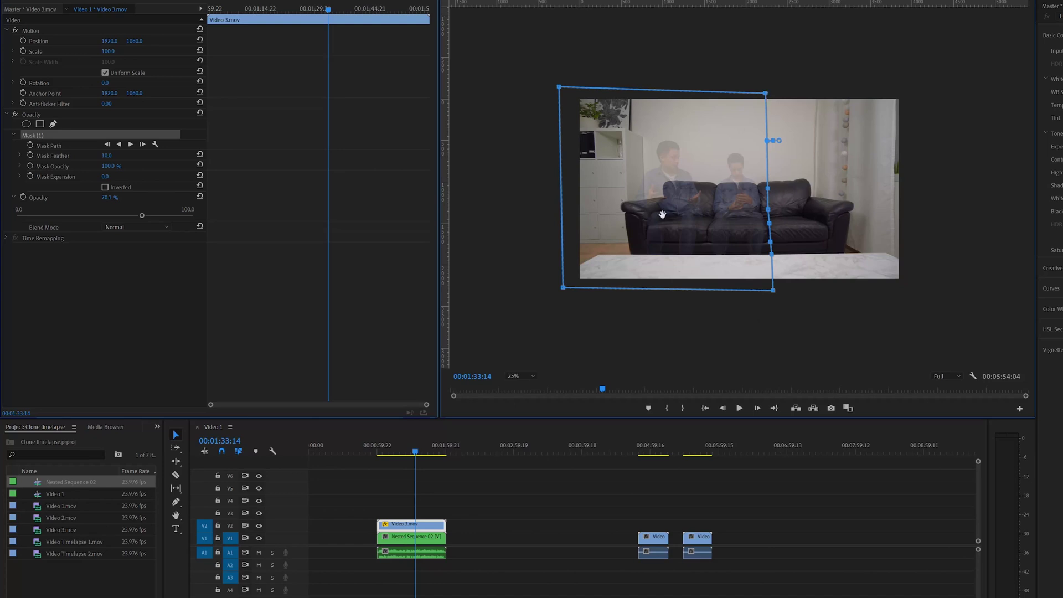
Fit the whole frame in the preview, then invert the Video 3.mov mask and raise the clip's opacity to 100%.
click(520, 376)
click(530, 383)
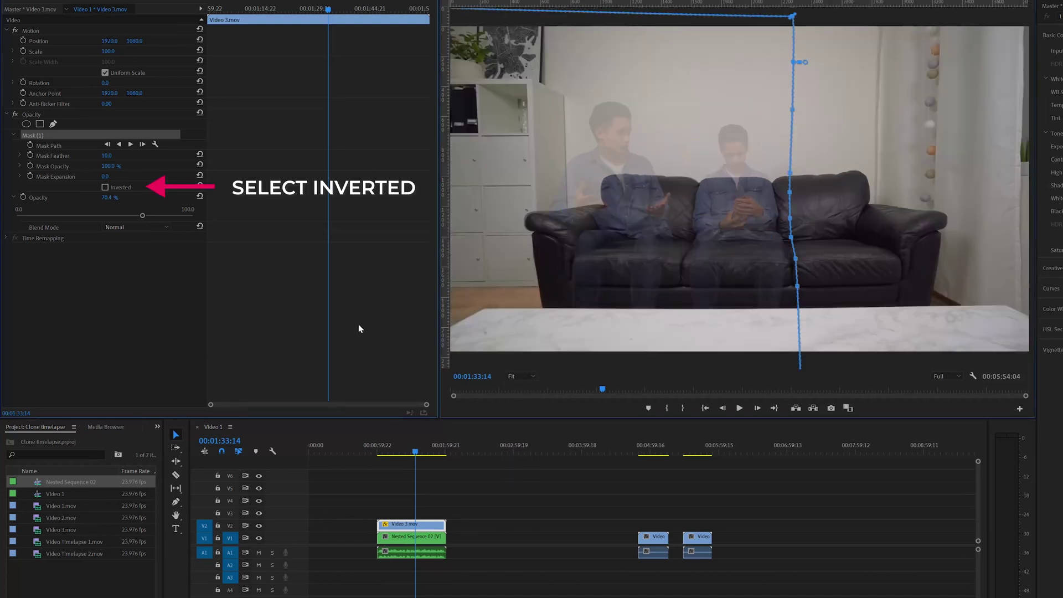
click(105, 187)
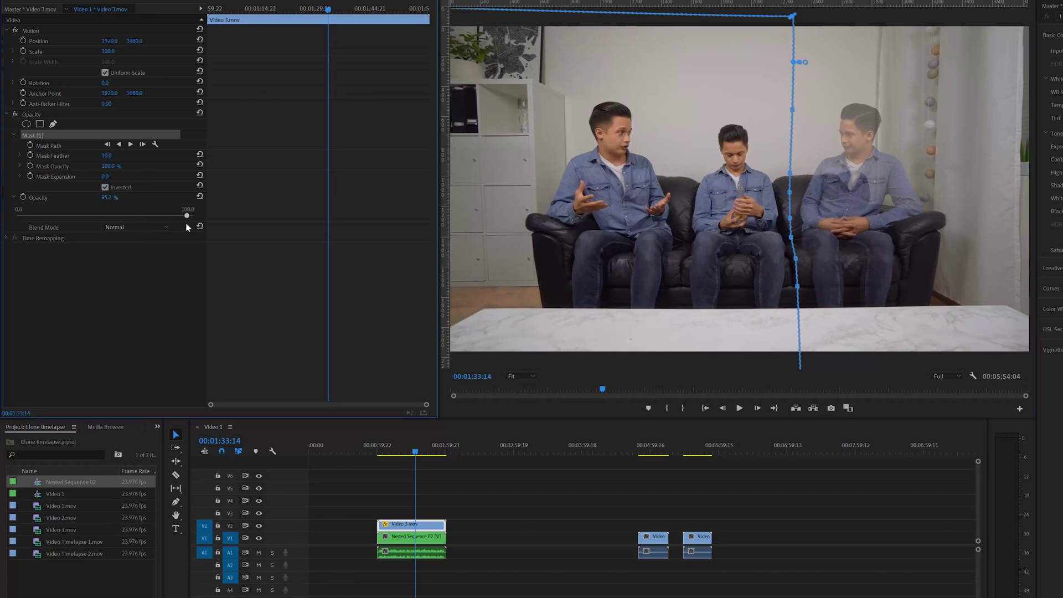
drag(186, 228, 202, 225)
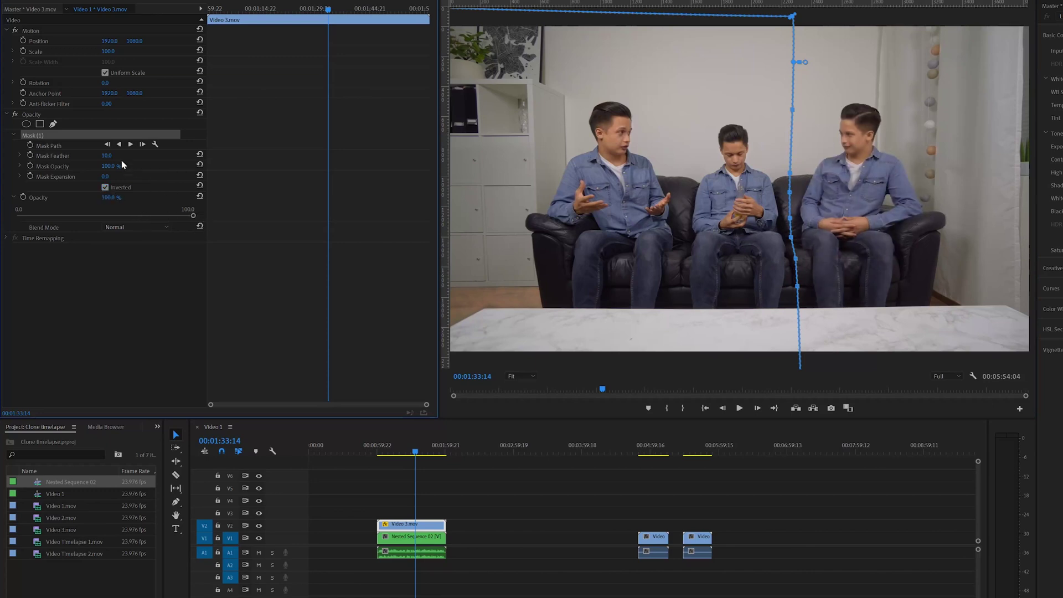
Set the Video 3.mov mask's feather to 45 and its expansion to 20.
click(108, 155)
key(Return)
click(106, 176)
key(Return)
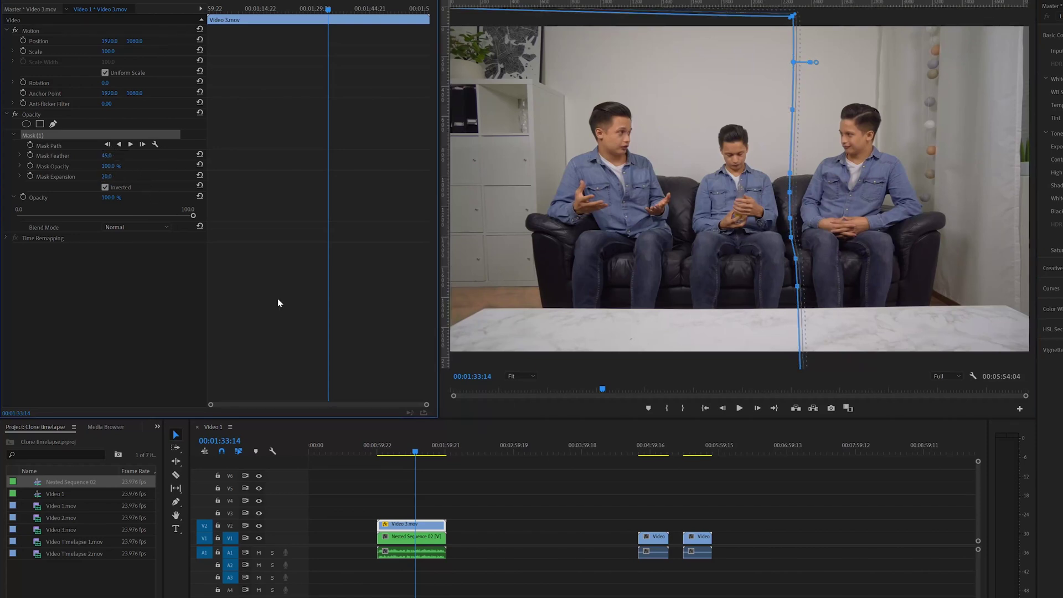
Play back the three-person composite from near the start of the stacked clips to check the mask.
click(384, 445)
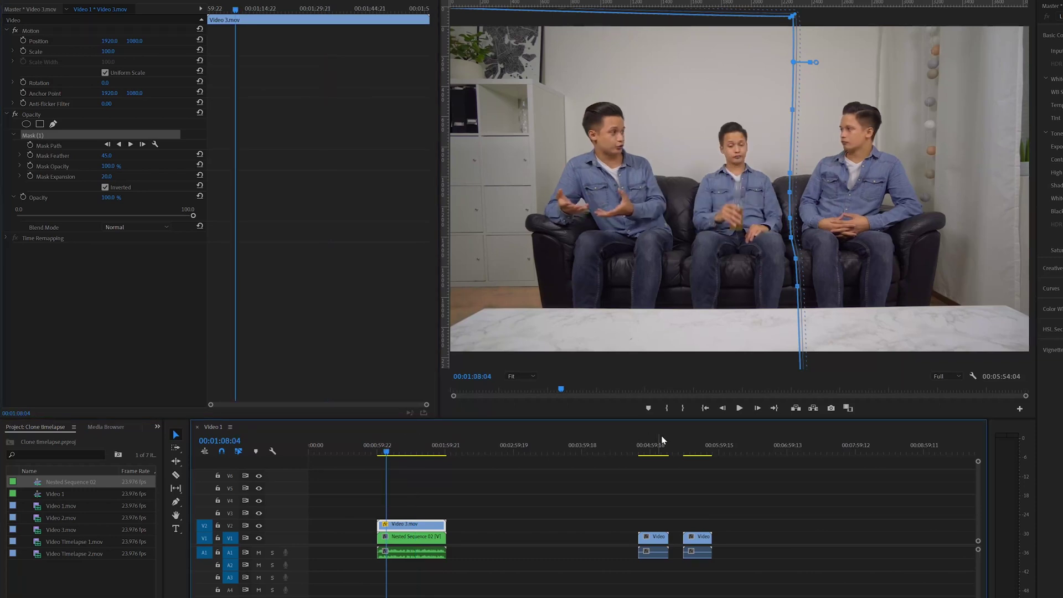
click(741, 410)
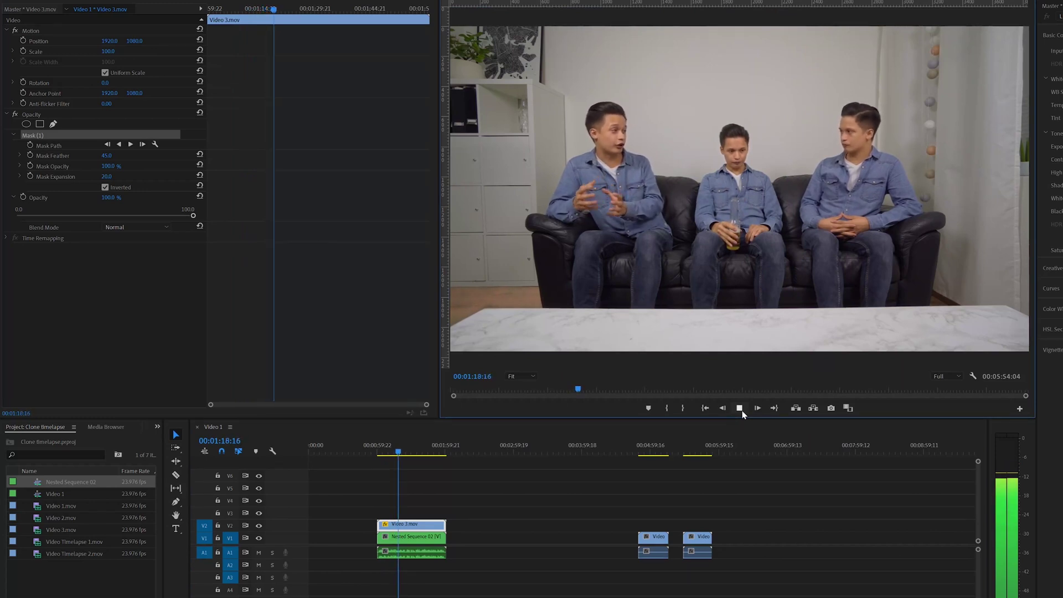
click(741, 410)
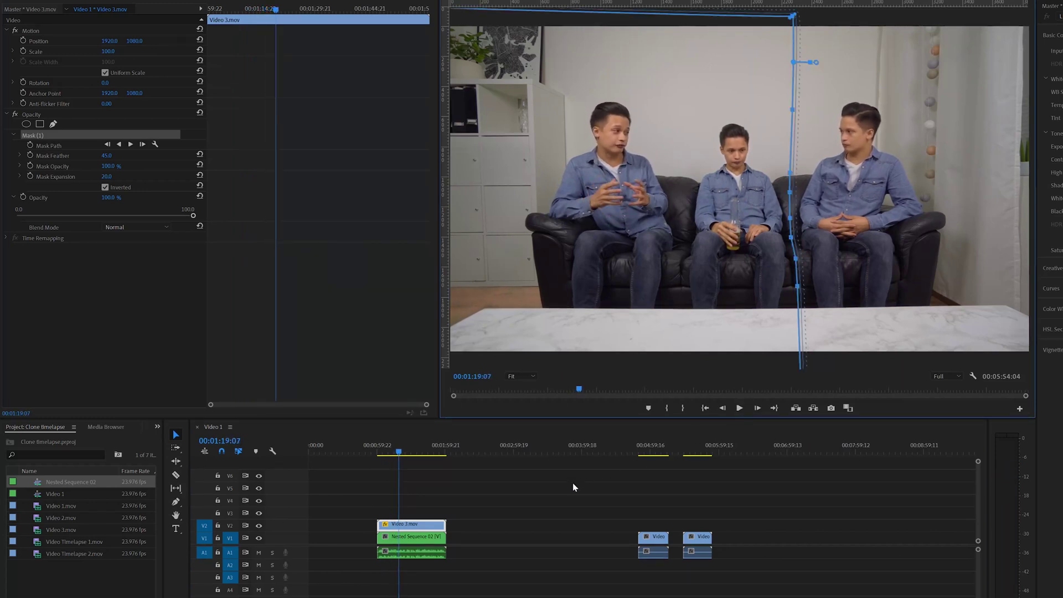
Nest Video 3.mov and Nested Sequence 02 together into one sequence.
drag(574, 487, 424, 553)
right_click(428, 529)
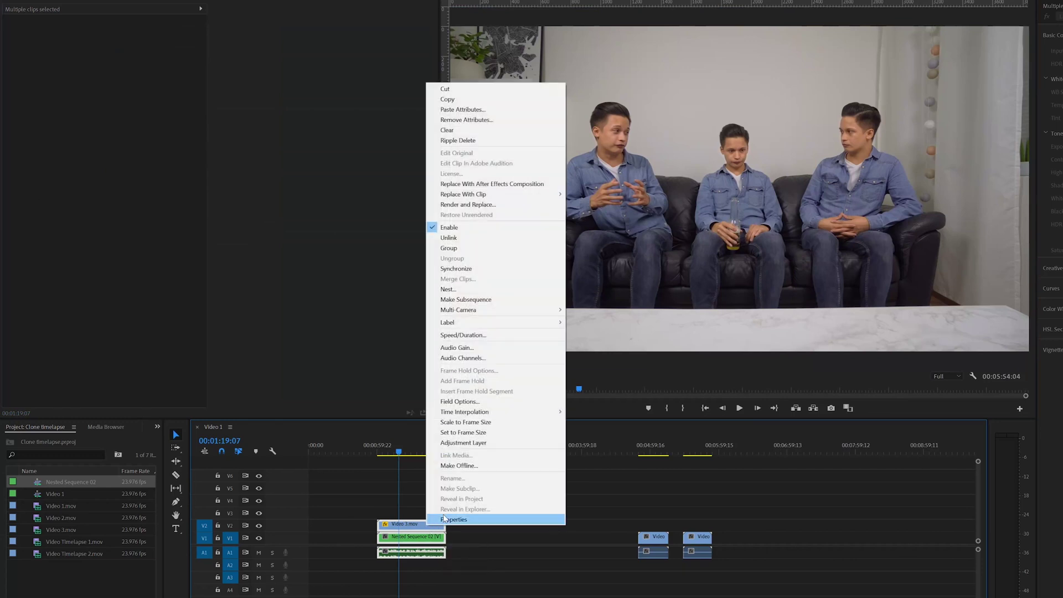
click(448, 289)
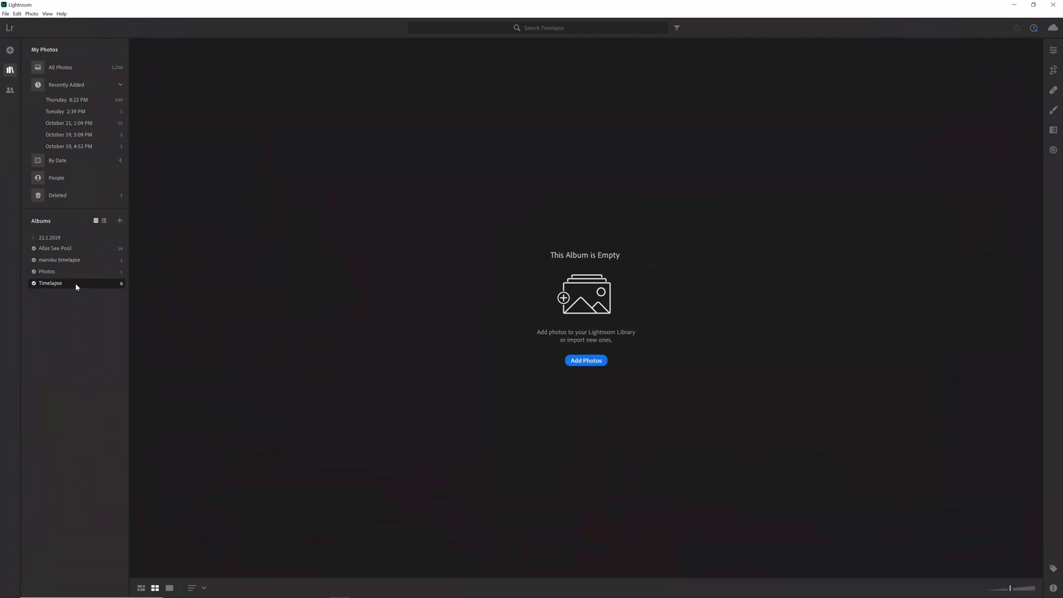
Switch to Lightroom and add all the ARW timelapse photos to the Timelapse album.
click(10, 51)
click(53, 61)
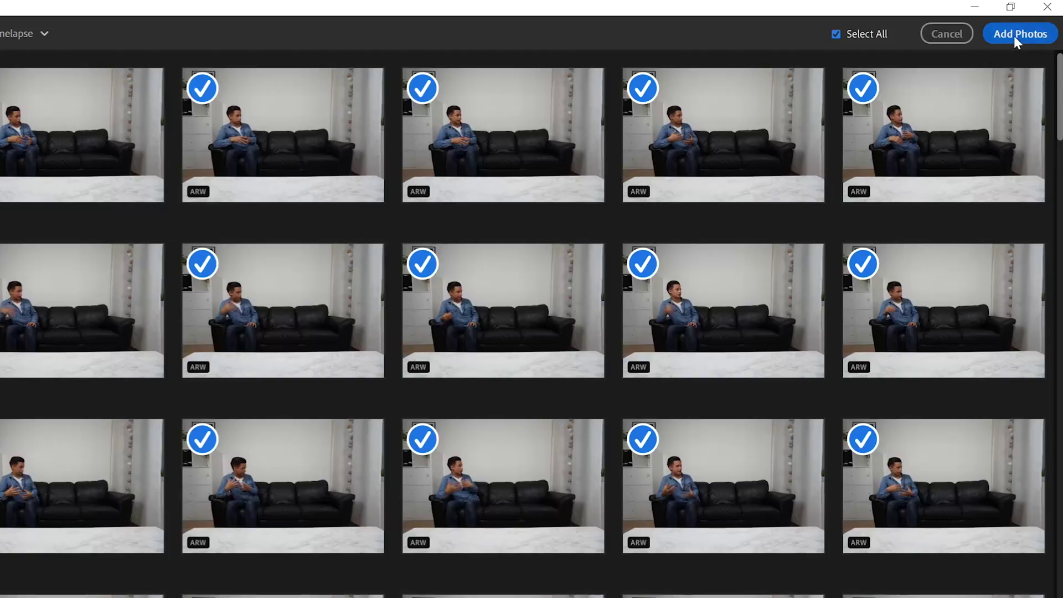
click(1039, 19)
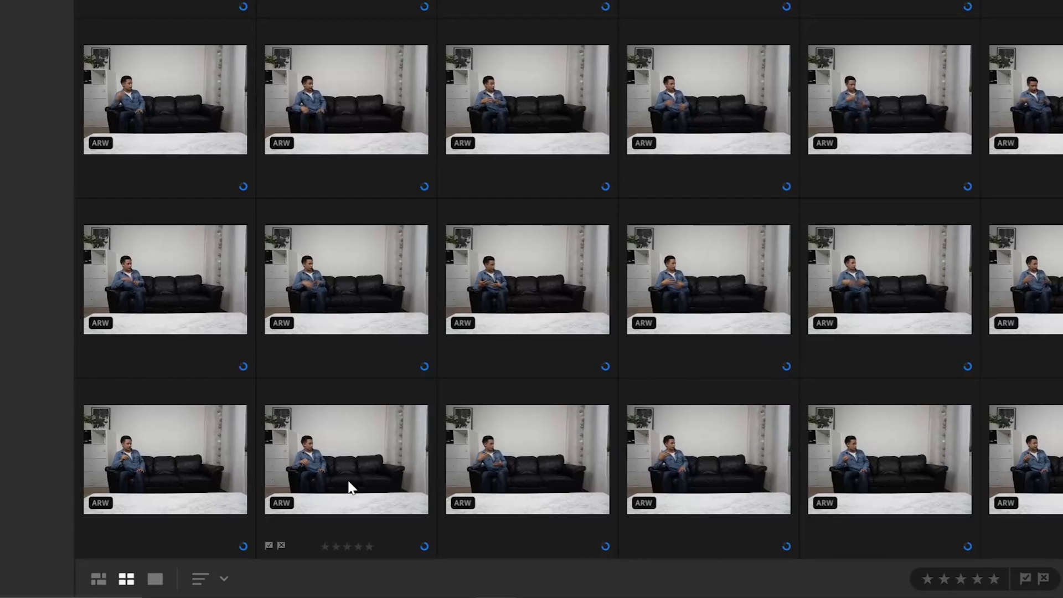
Open one of the imported photos on its own and set its Shadows to +17 and Exposure to about +0.30.
click(169, 588)
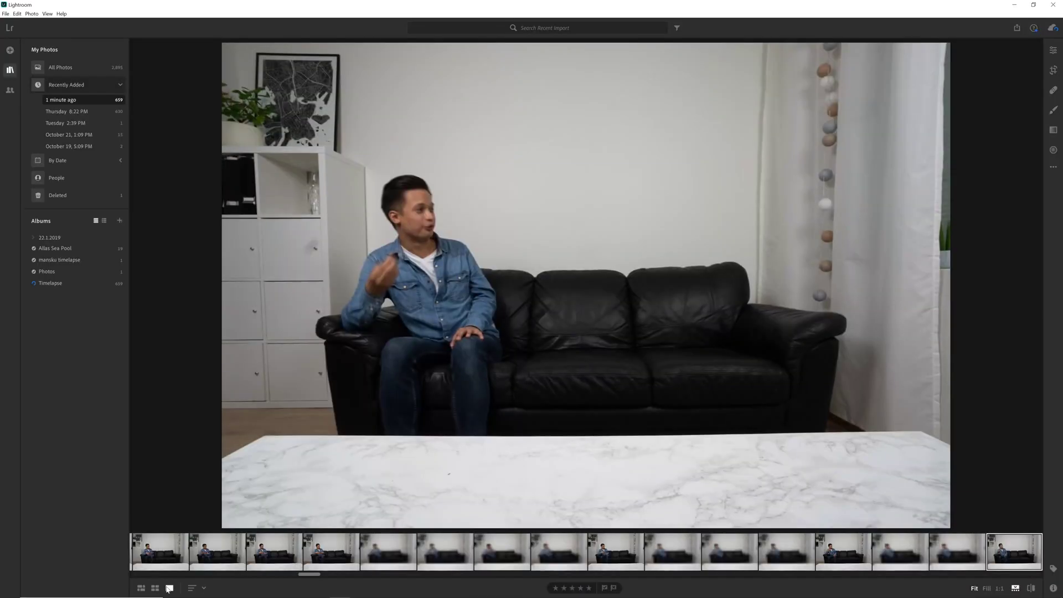
click(263, 544)
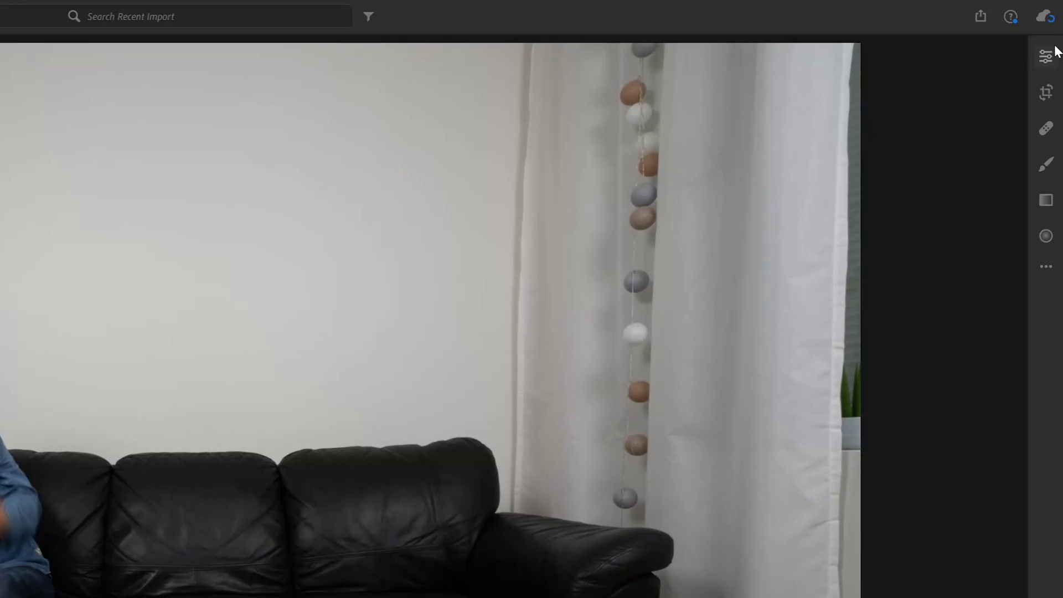
click(1054, 48)
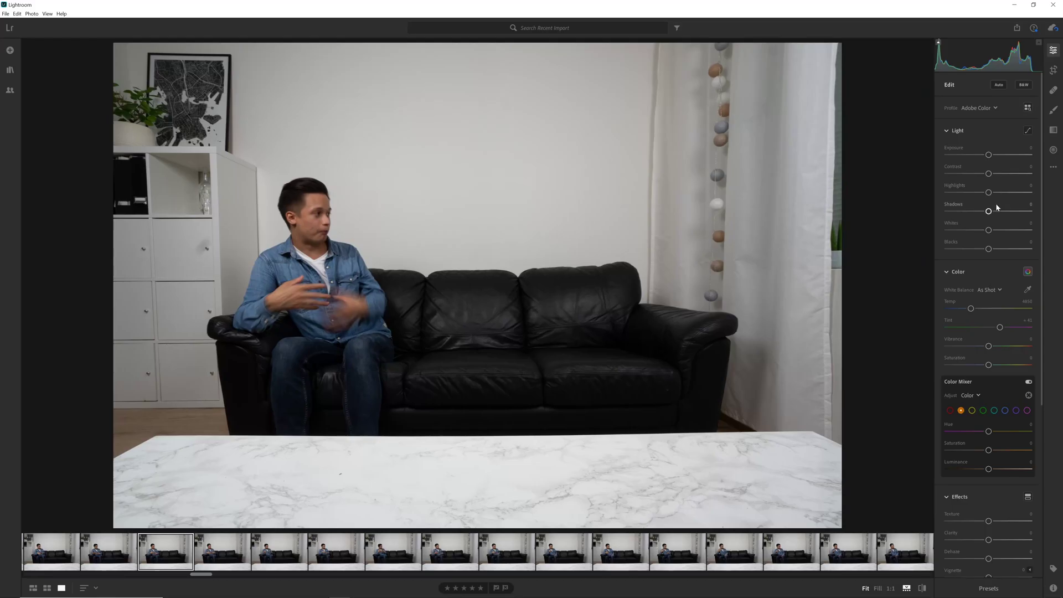
drag(929, 346, 945, 347)
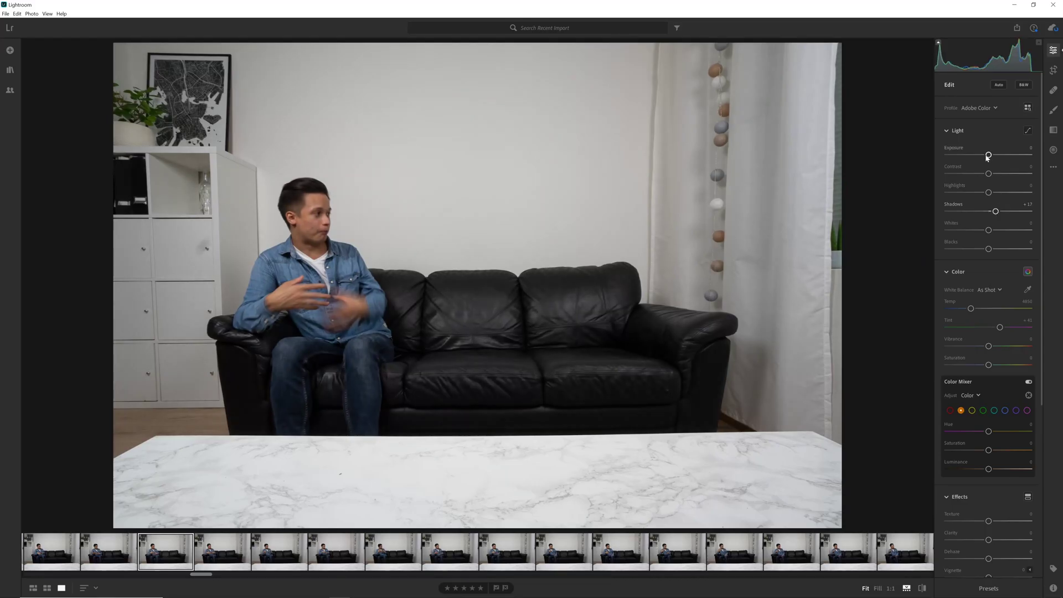
drag(988, 155, 991, 156)
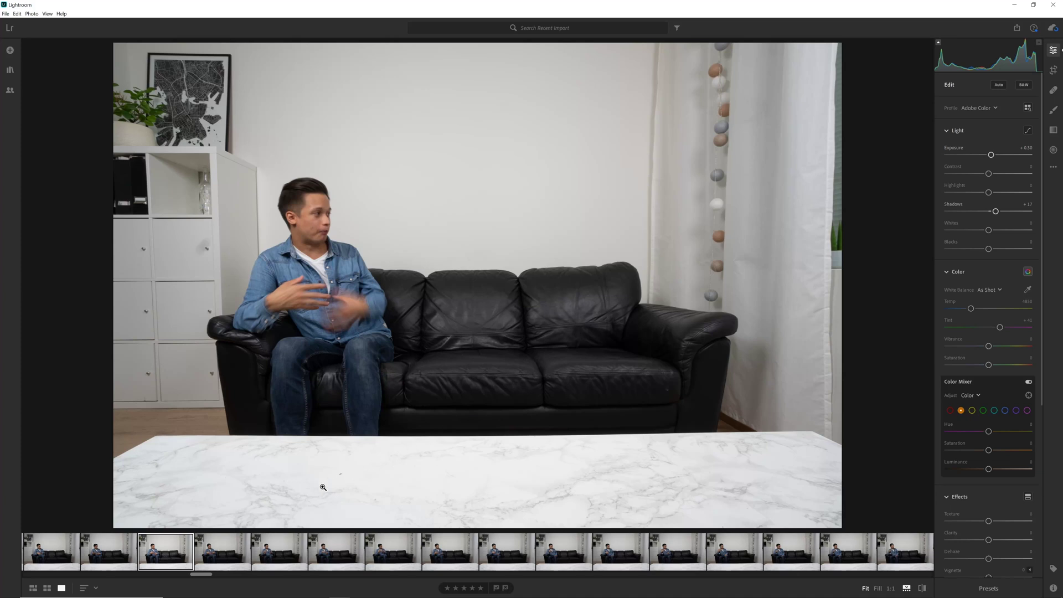
Copy the adjusted photo's edit settings and paste them onto all photos of the recent import.
key(ctrl+c)
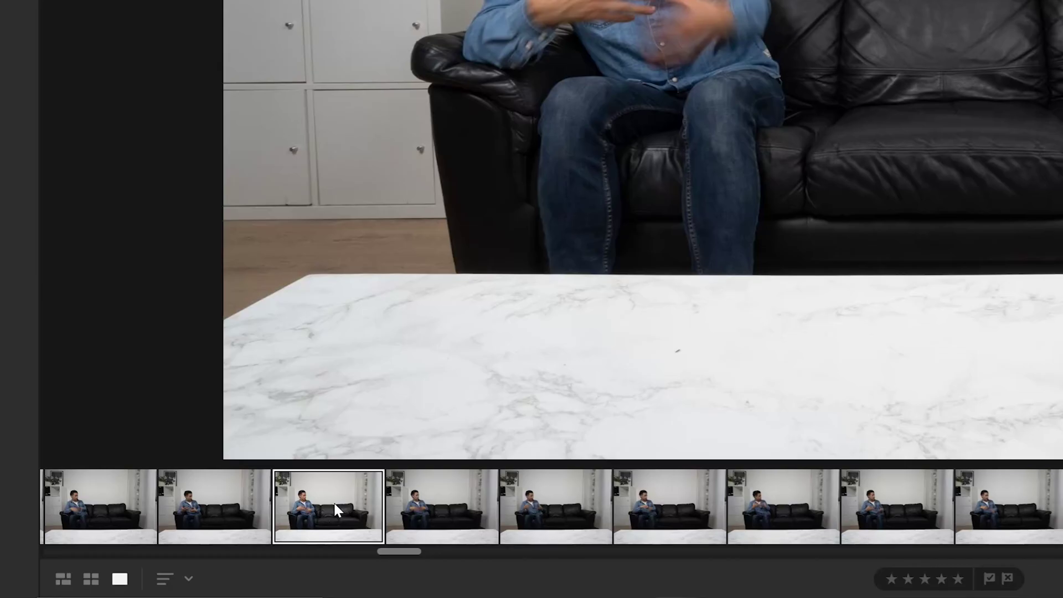
click(91, 579)
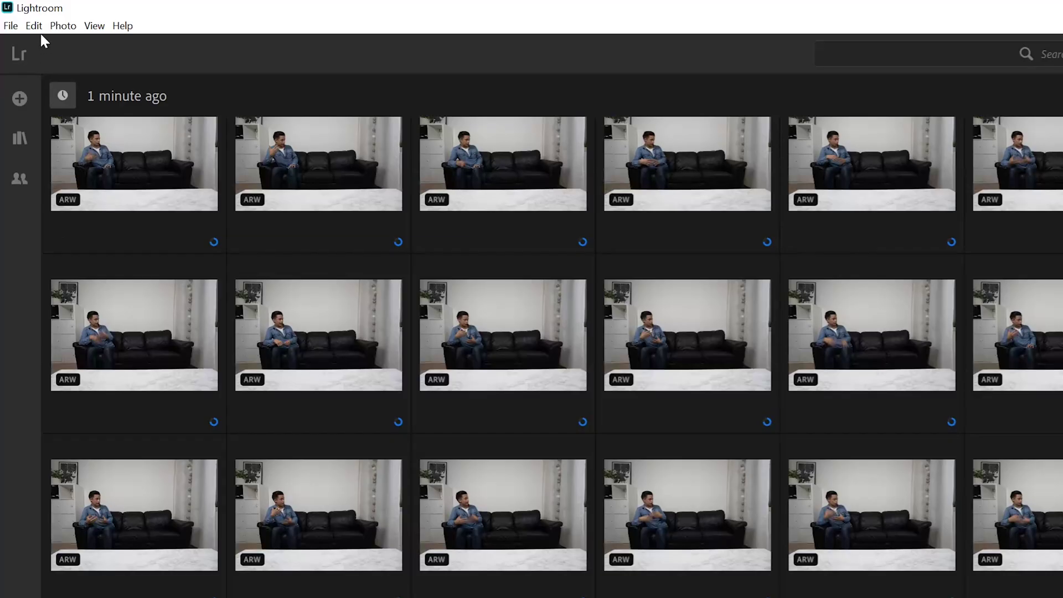
click(33, 26)
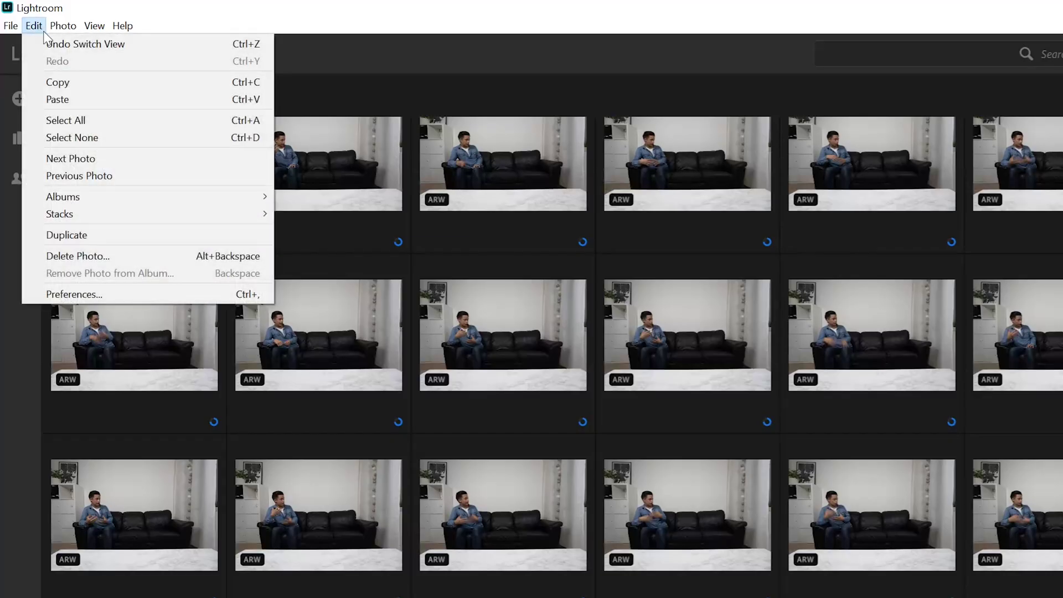
click(108, 120)
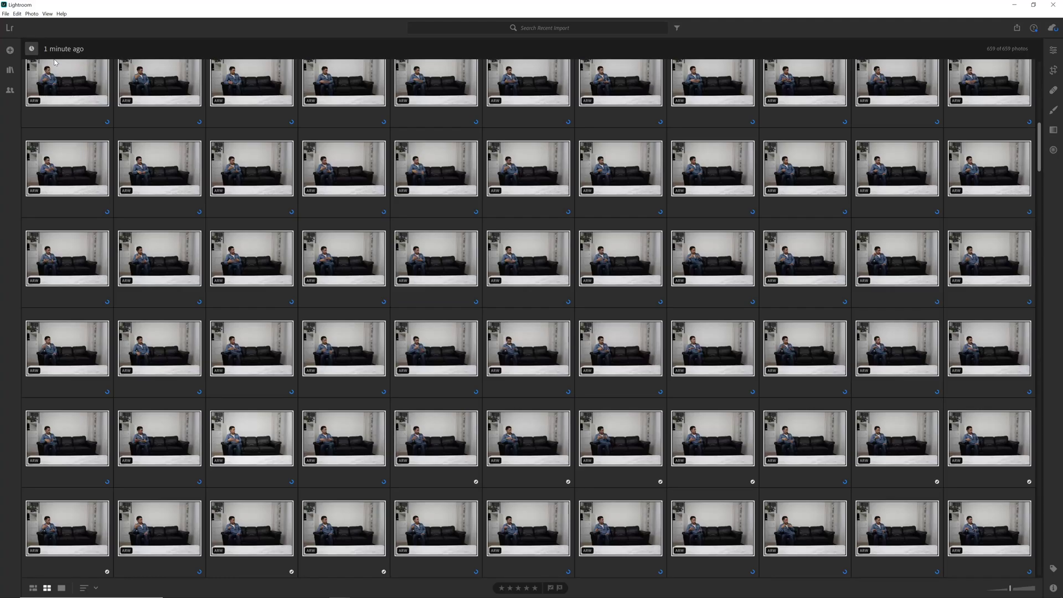
key(ctrl+v)
click(579, 336)
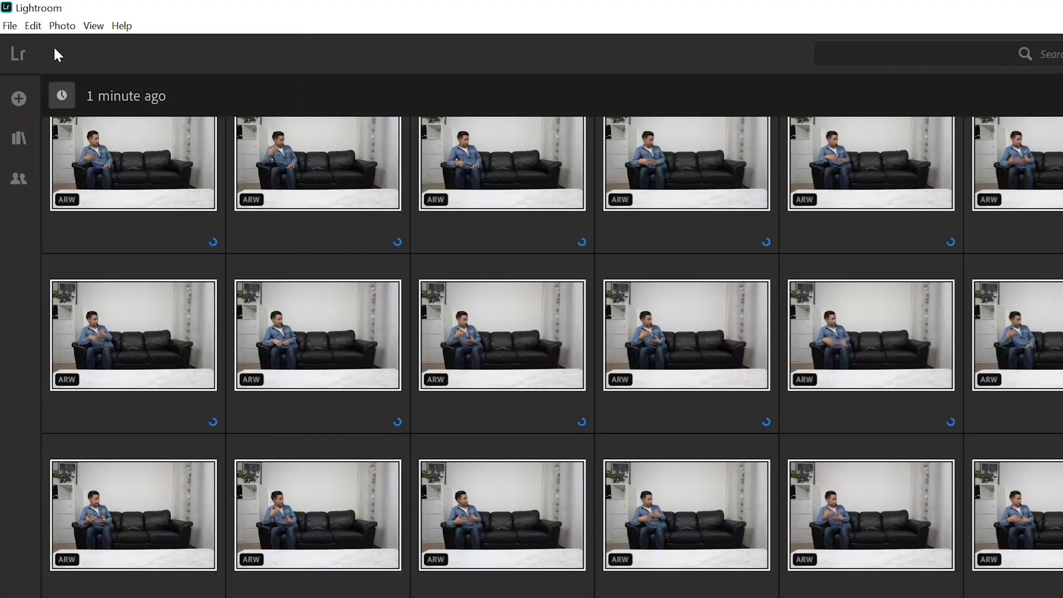
Save all the selected photos as full-size JPEG files in the JPG folder inside Timelapse 1.
click(9, 25)
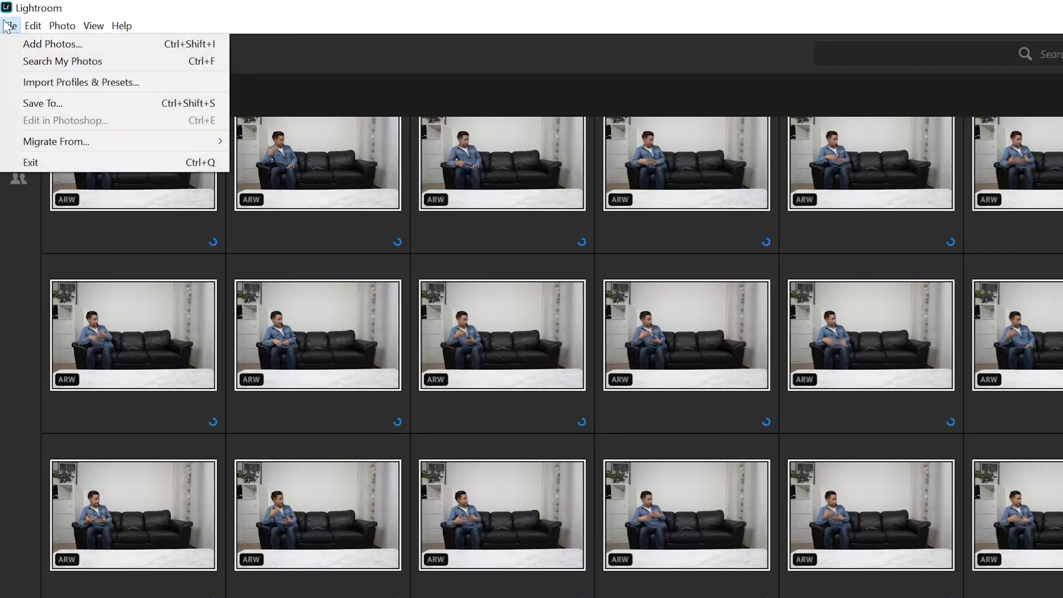
click(66, 102)
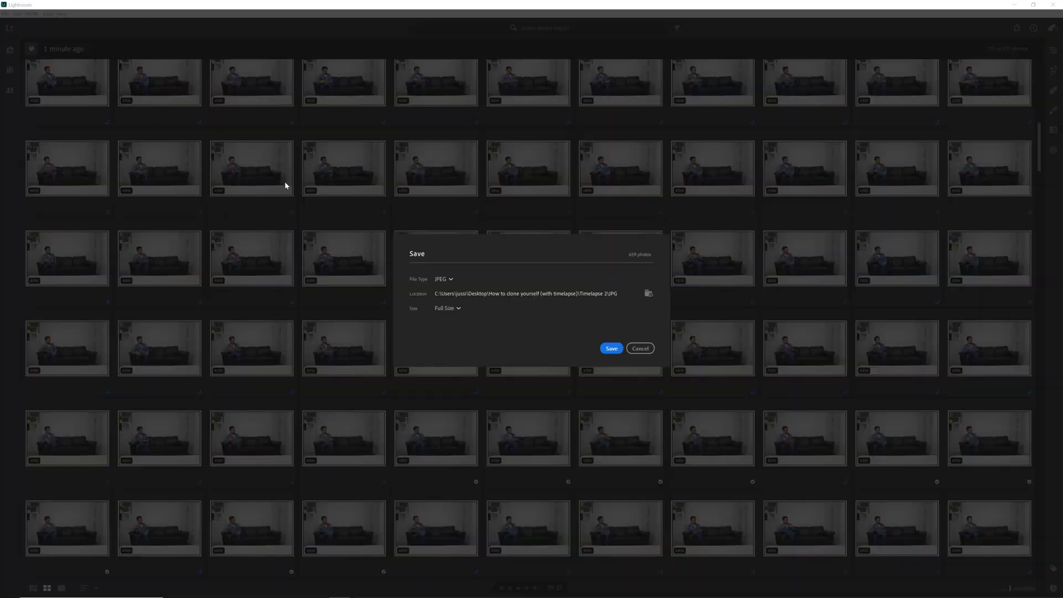
click(649, 294)
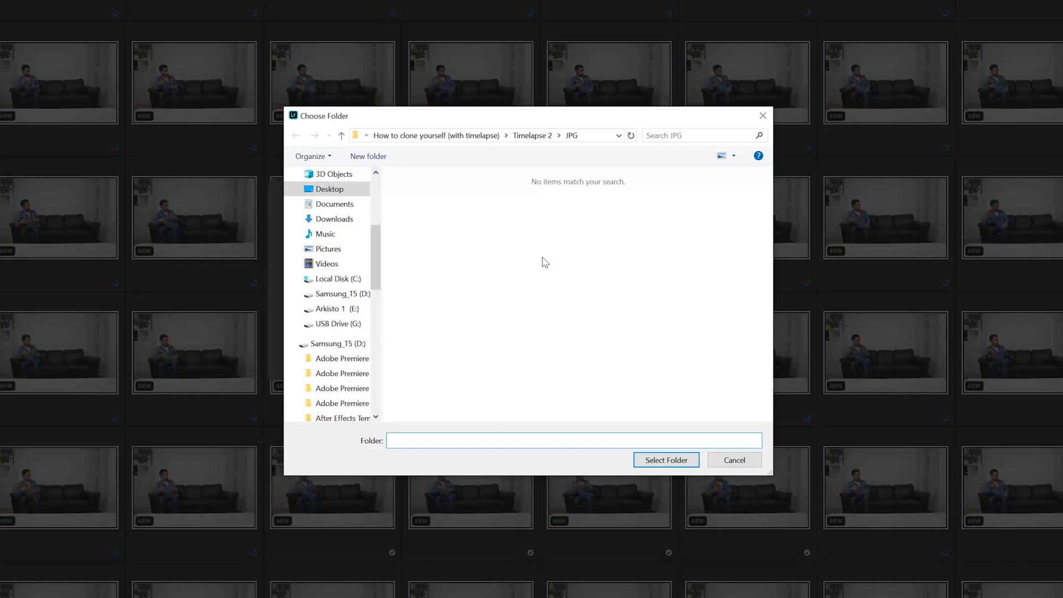
click(341, 135)
click(341, 135)
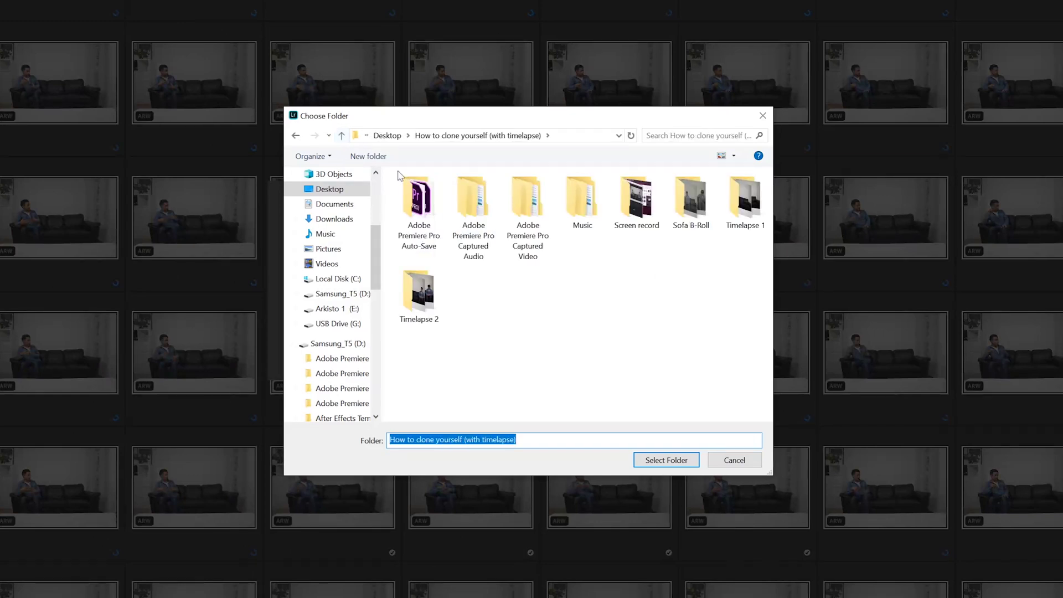
click(737, 224)
double_click(737, 224)
double_click(422, 202)
click(675, 462)
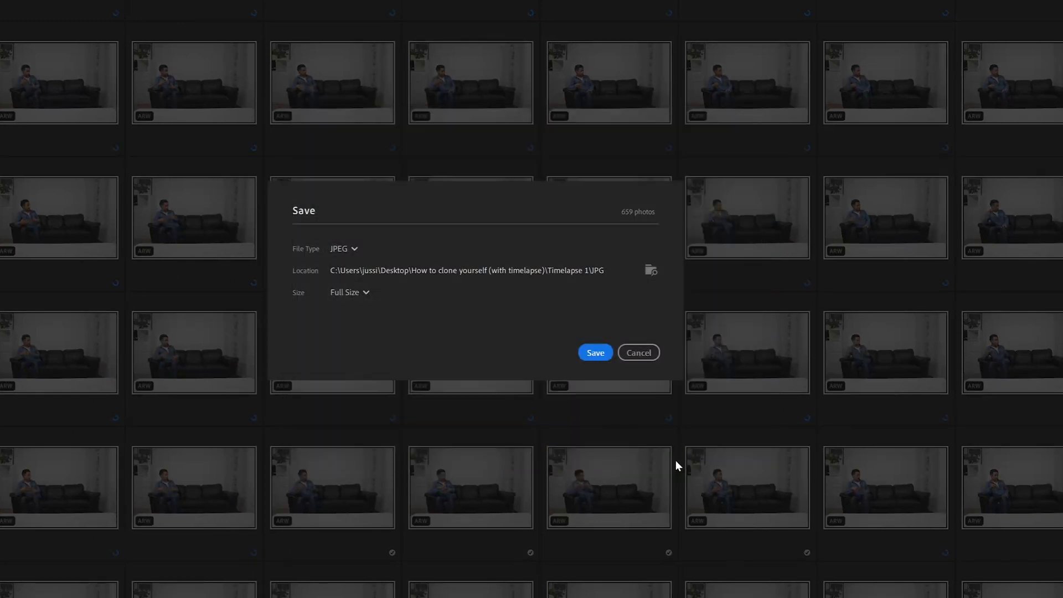
click(595, 352)
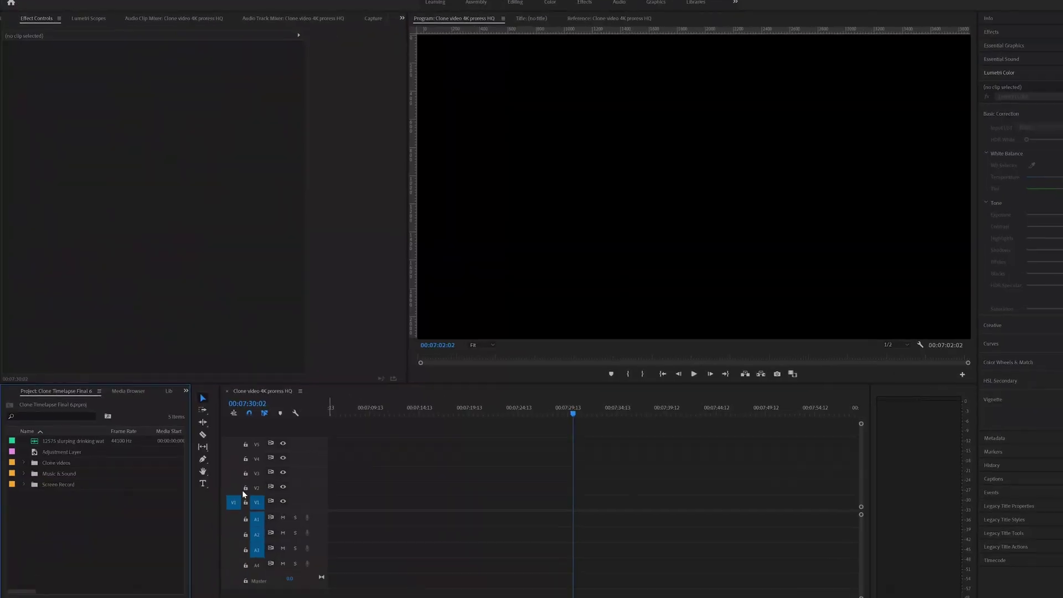
Switch to Premiere Pro and import the JPG timelapse photos as an image sequence starting from DSC02680.
right_click(143, 538)
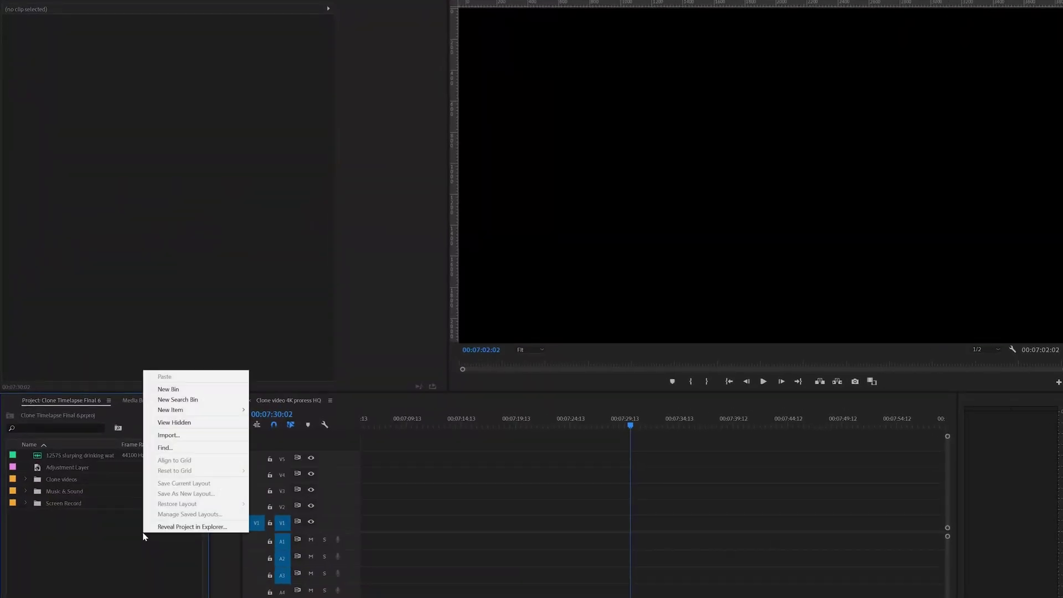
click(170, 439)
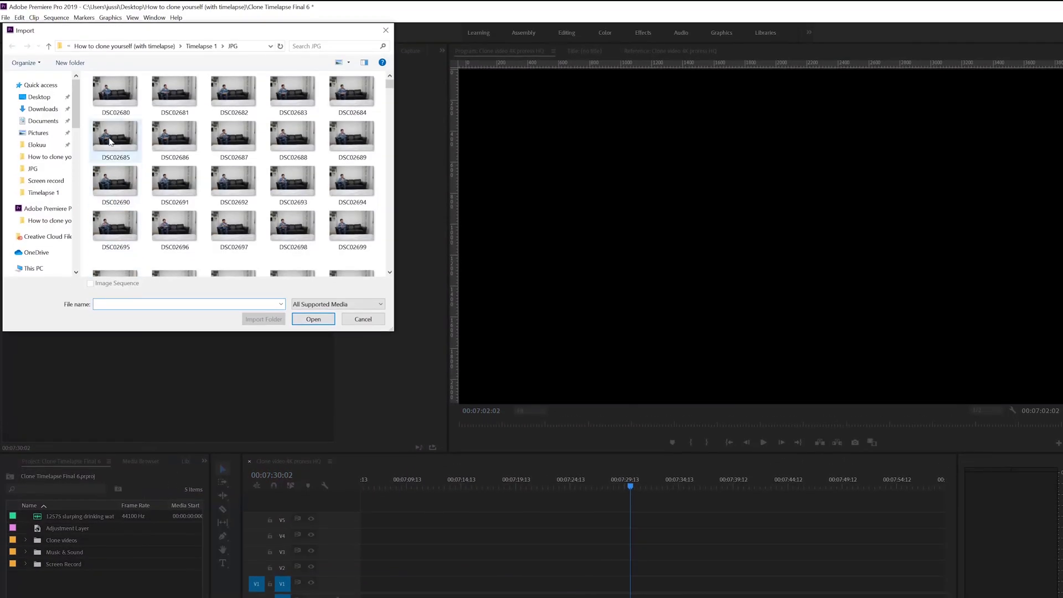
click(105, 39)
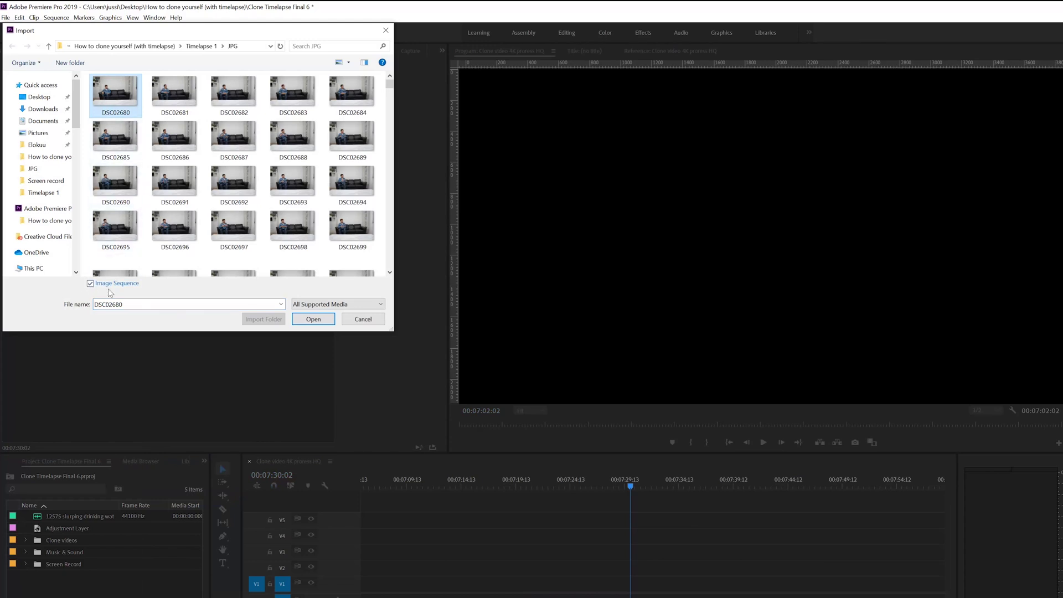
click(327, 320)
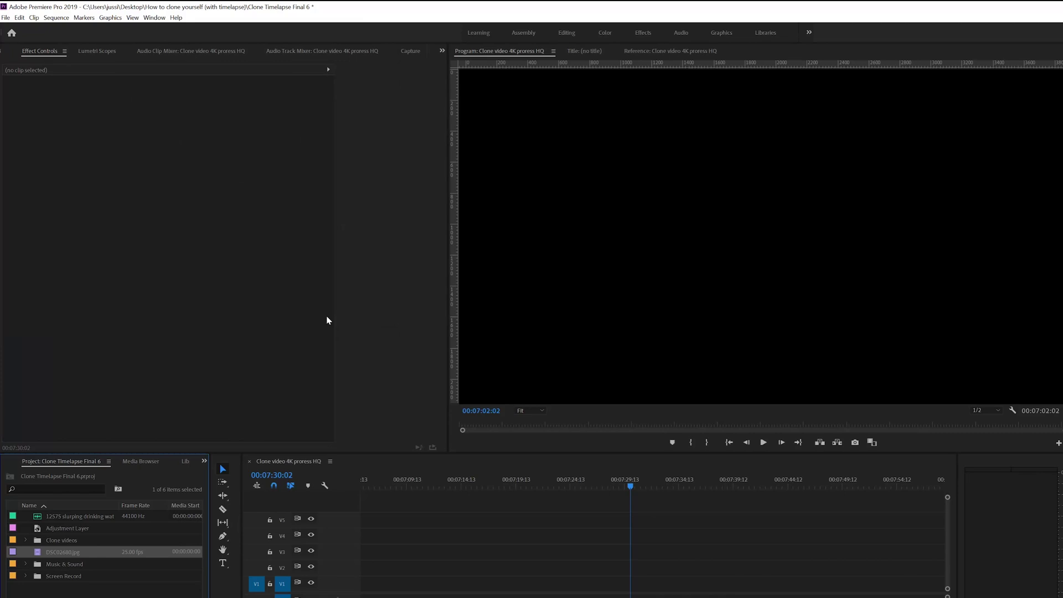
Place the DSC02680.jpg image sequence on track V4 of the sequence and set its Scale to 65.
drag(47, 554, 551, 531)
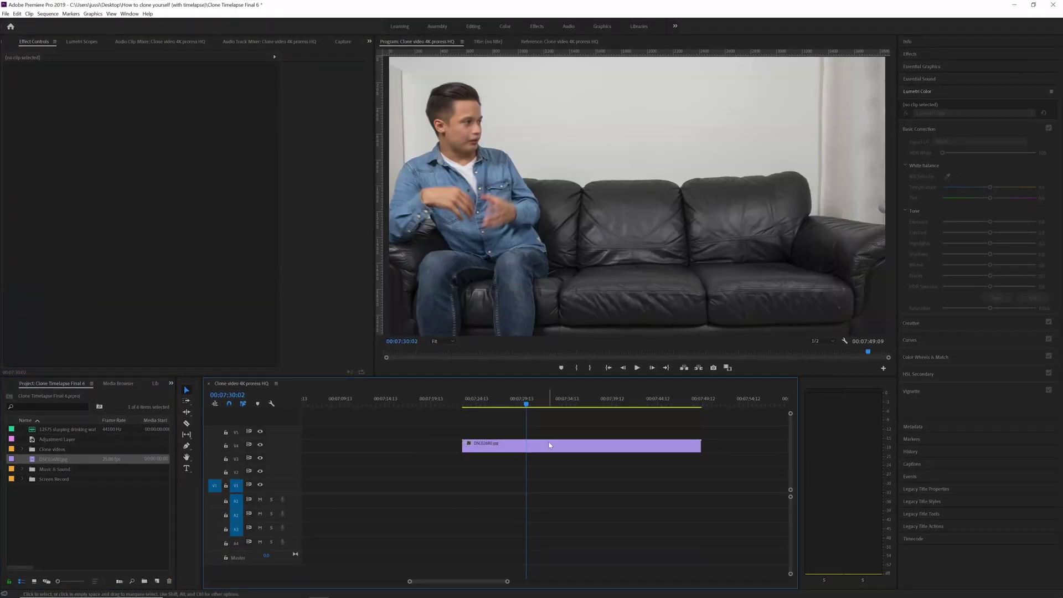
click(544, 445)
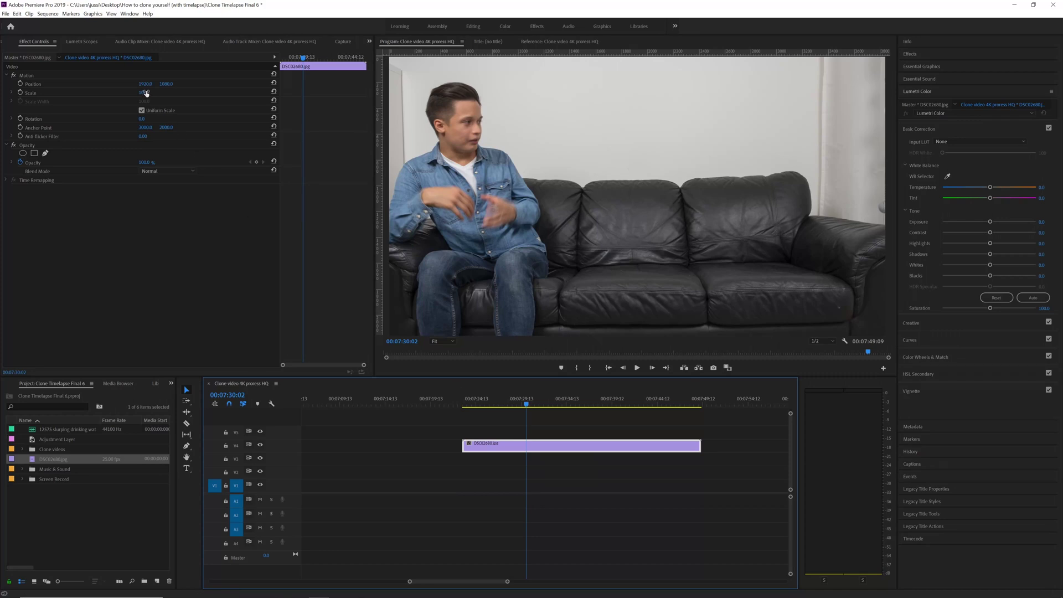
click(145, 93)
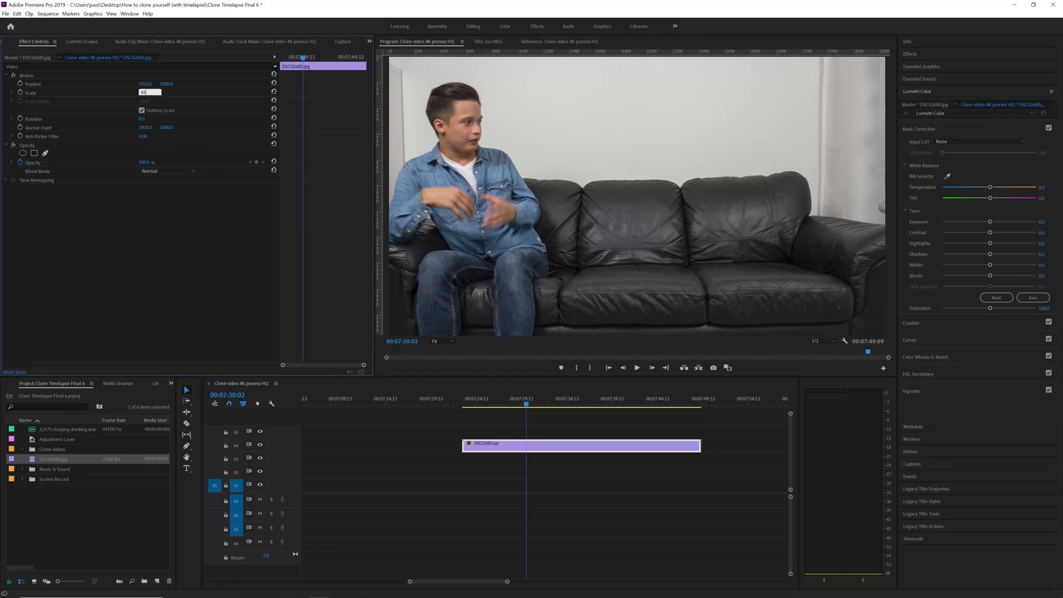
key(Return)
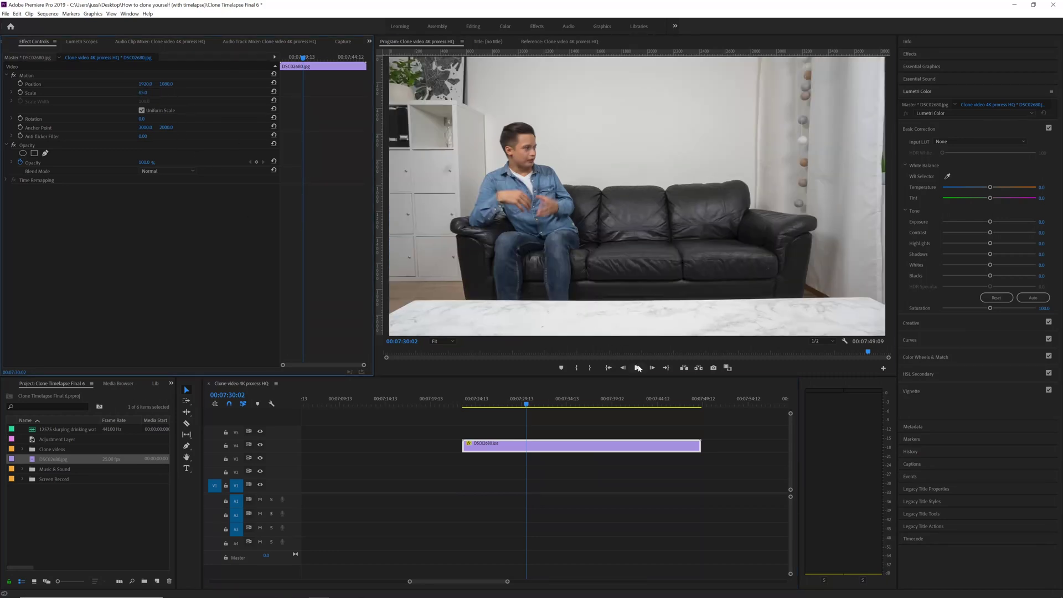
click(638, 368)
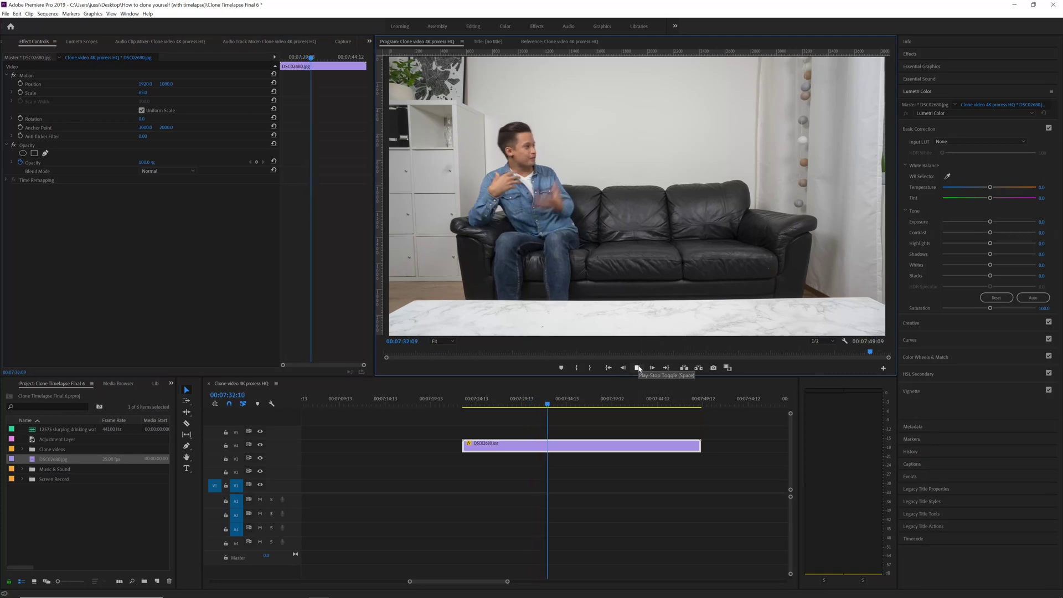
click(638, 368)
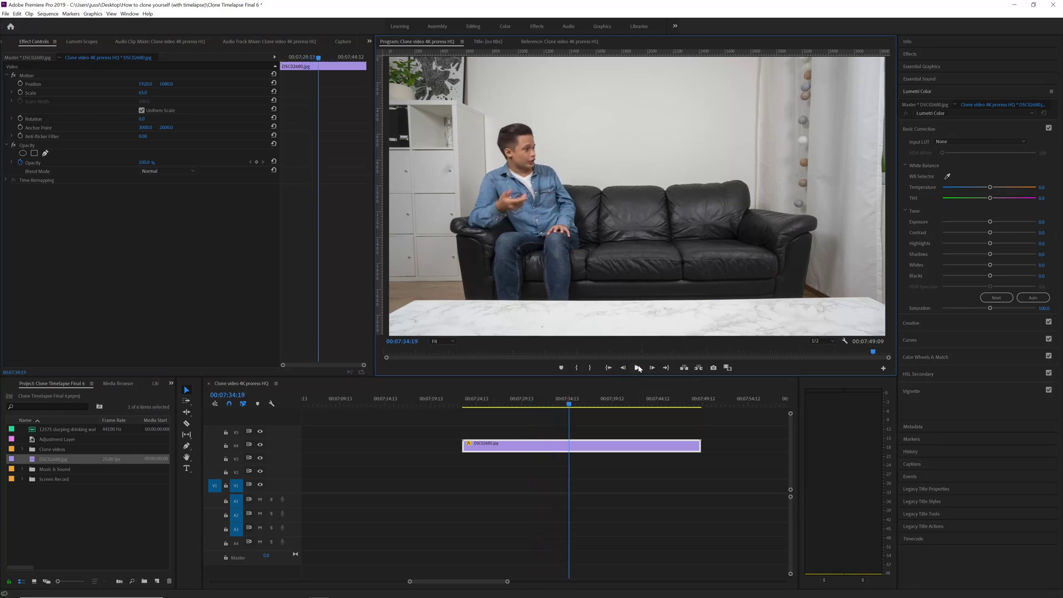
Mark in and out points around the timelapse clip and export that range as QuickTime with the Apple ProRes 422 HQ codec.
right_click(588, 394)
click(629, 425)
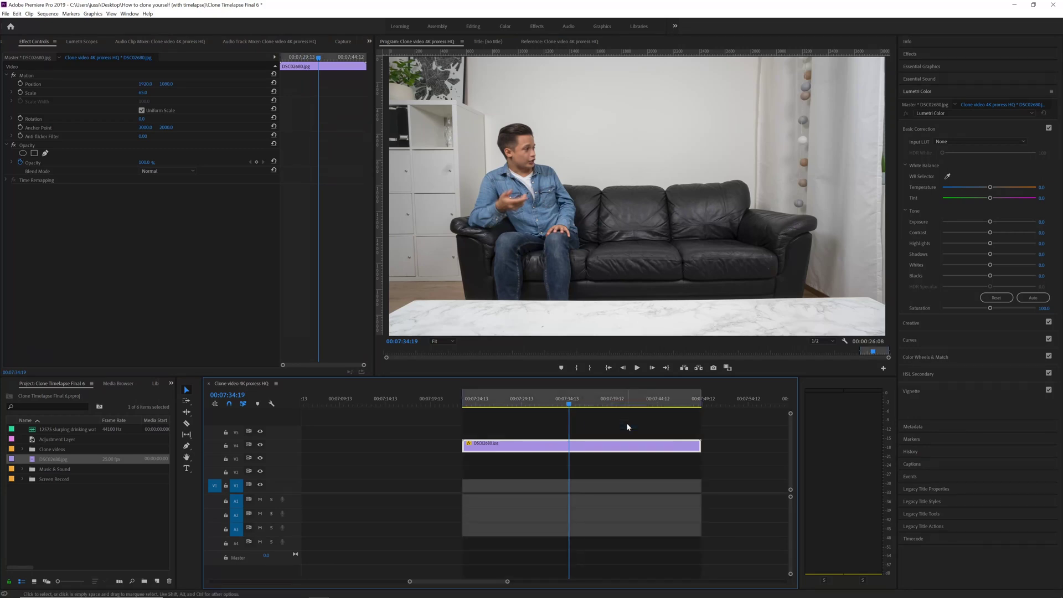
click(6, 13)
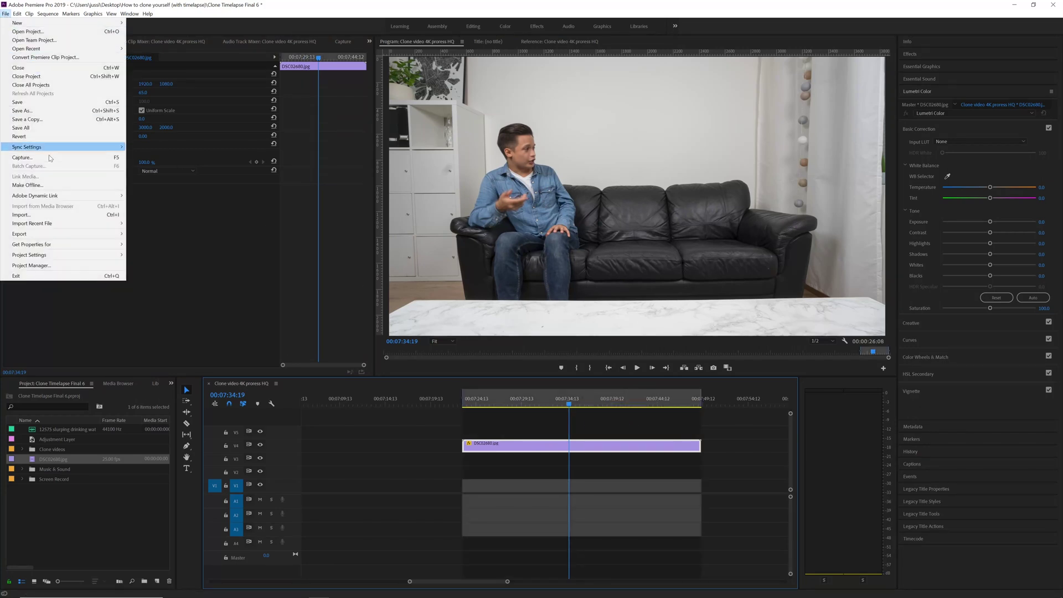
mouse_move(58, 235)
click(142, 234)
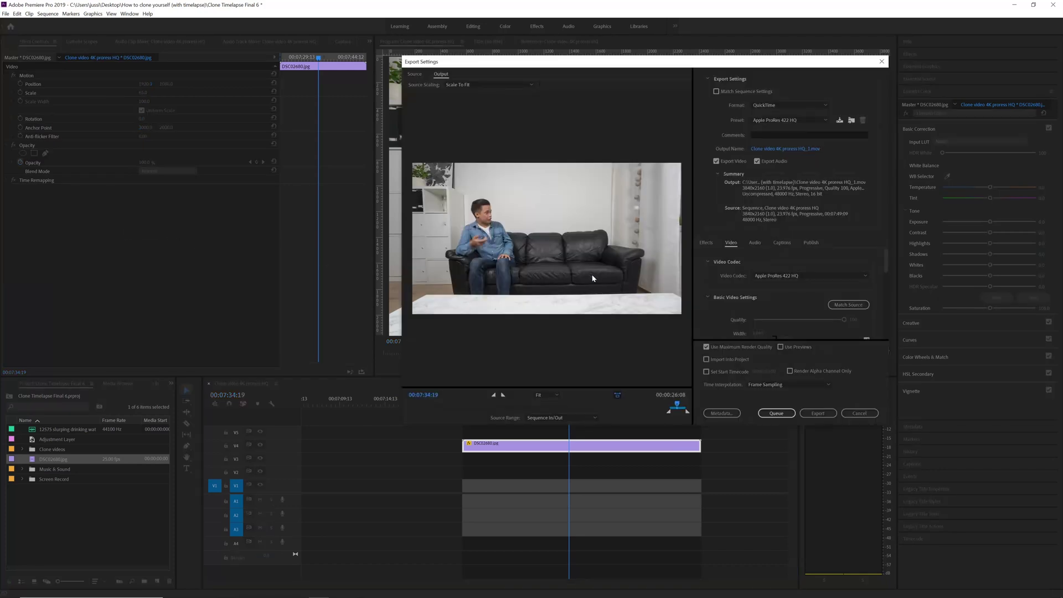
scroll(788, 286, down, 10)
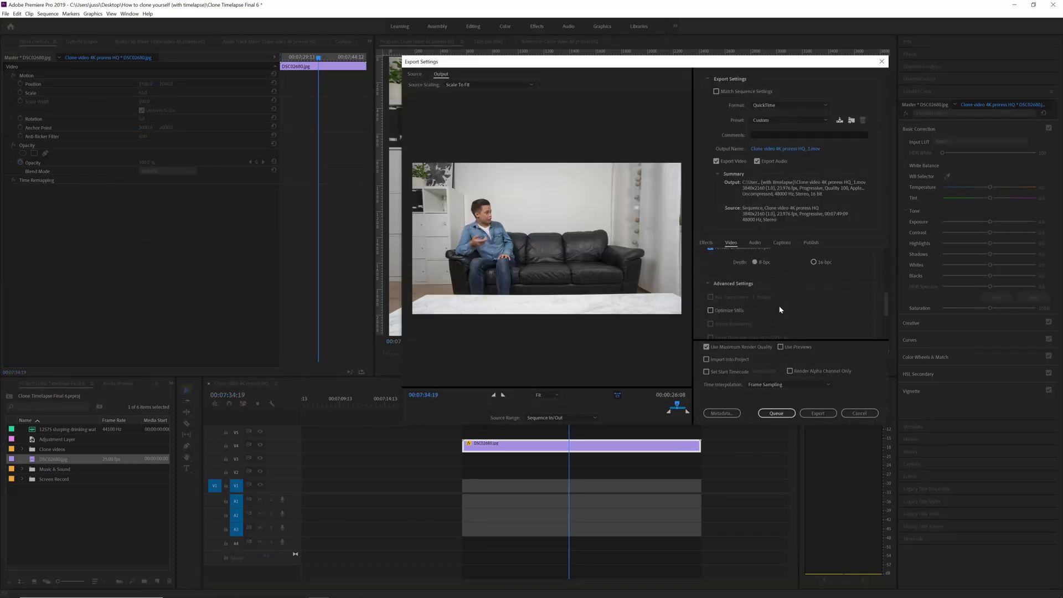
click(817, 412)
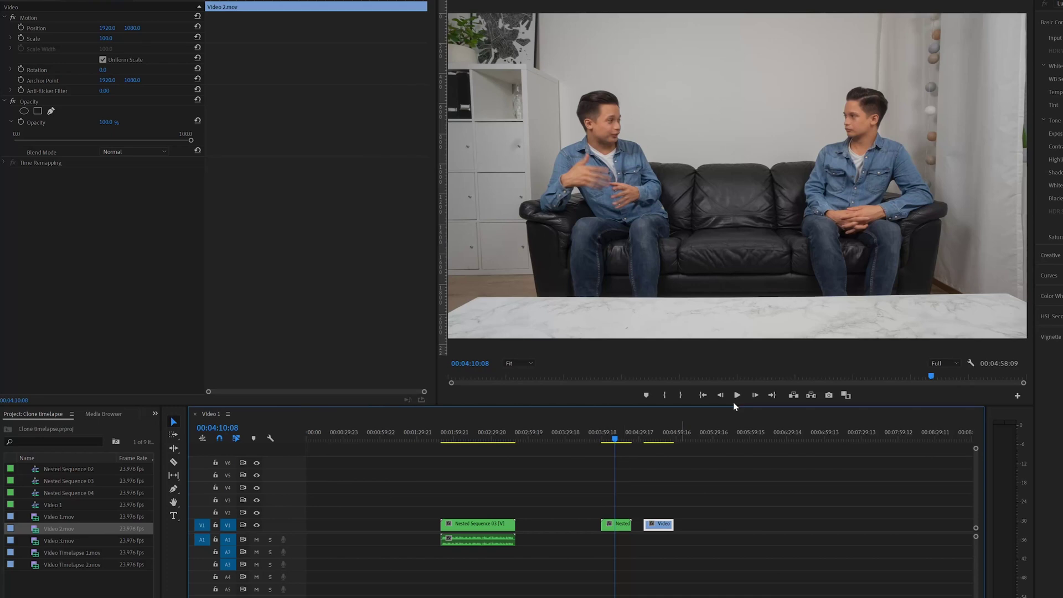
Play back the nested two-clone clip and the Video 2.mov clip to compare them.
click(737, 396)
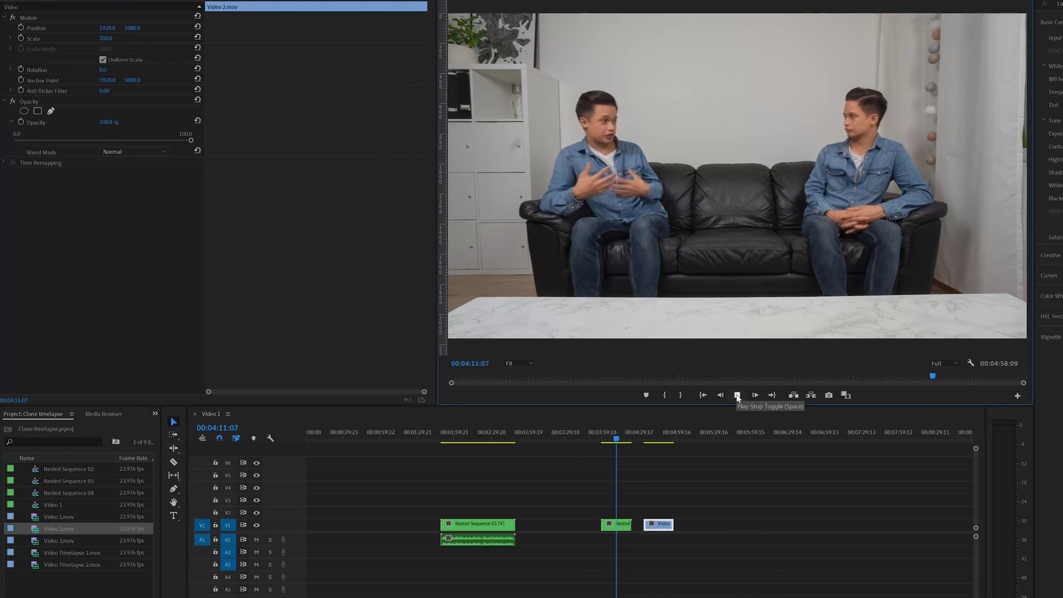
click(737, 395)
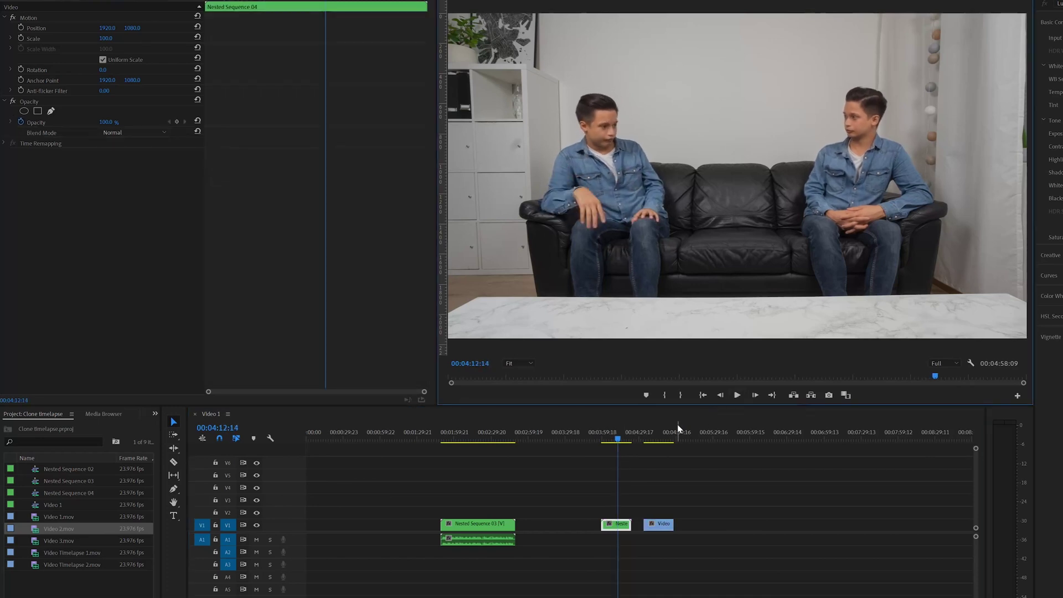
click(656, 427)
click(738, 395)
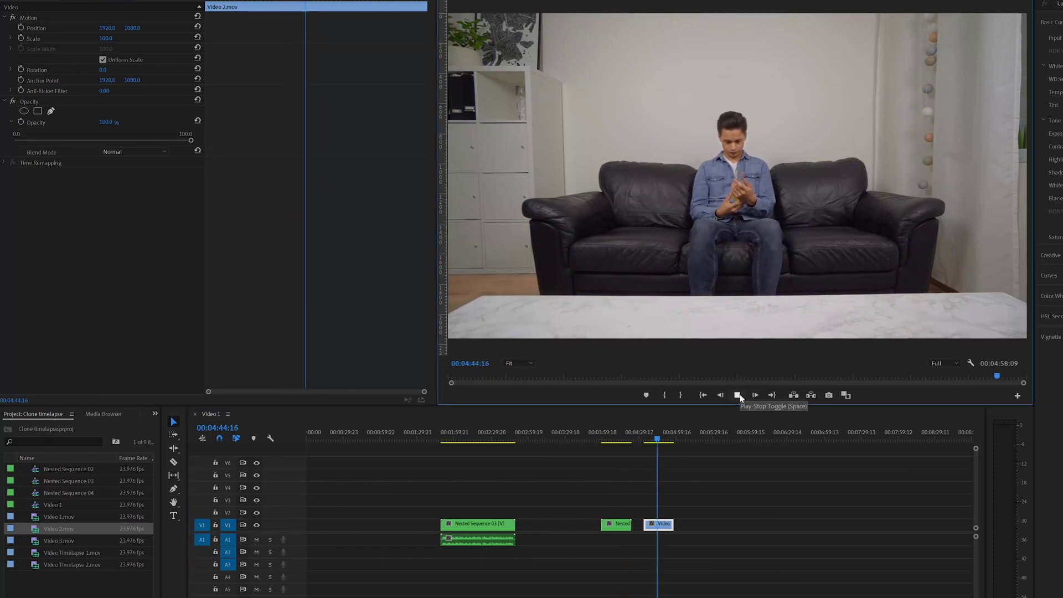
click(738, 395)
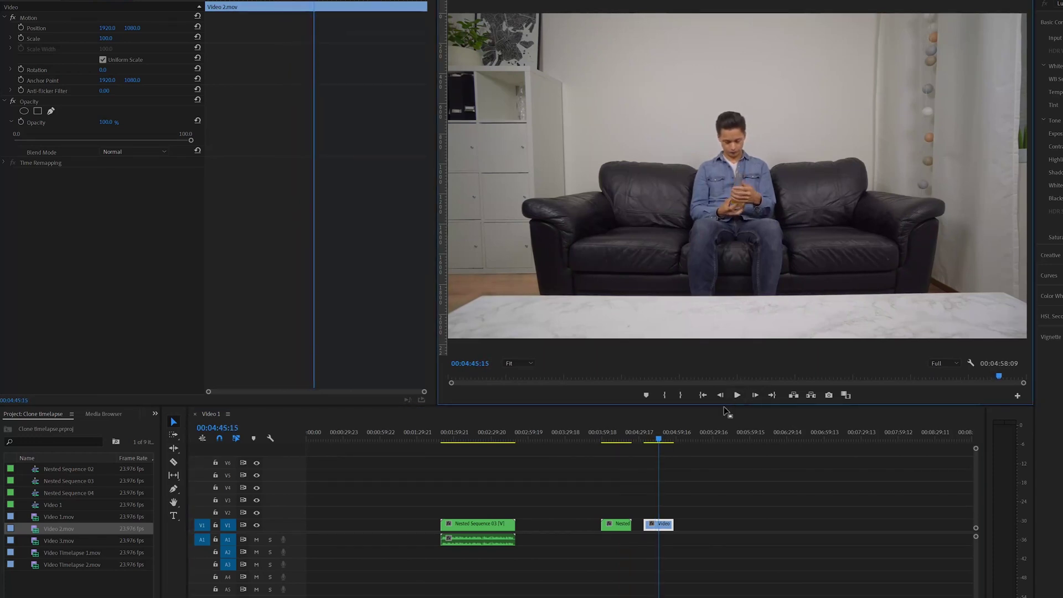
Stack the Video 2.mov clip on V2 directly above the nested two-clone clip and lower its Opacity to about 70%.
drag(658, 523, 616, 511)
click(615, 437)
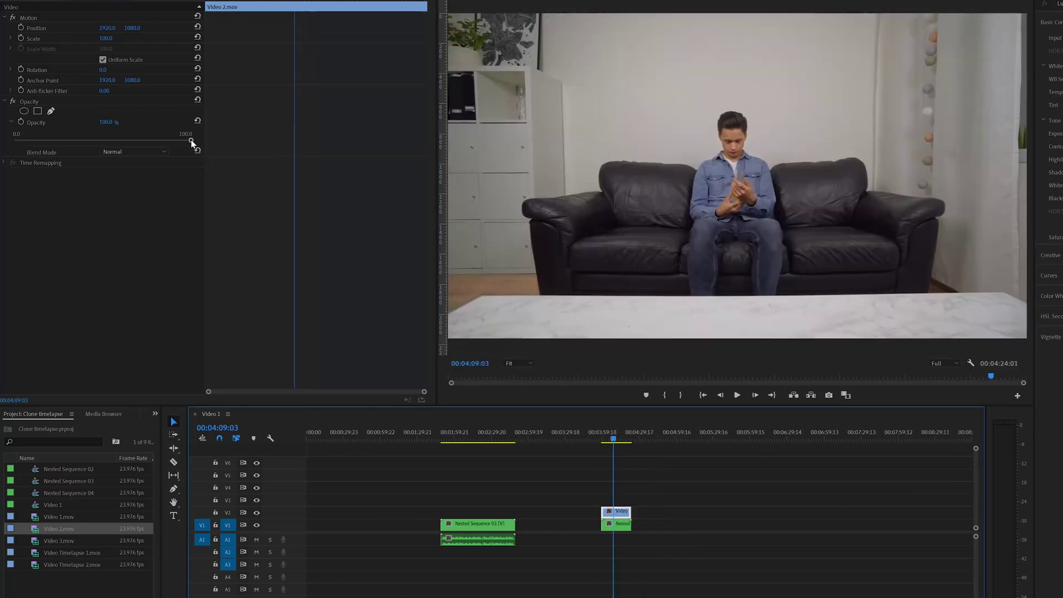
drag(191, 142, 143, 140)
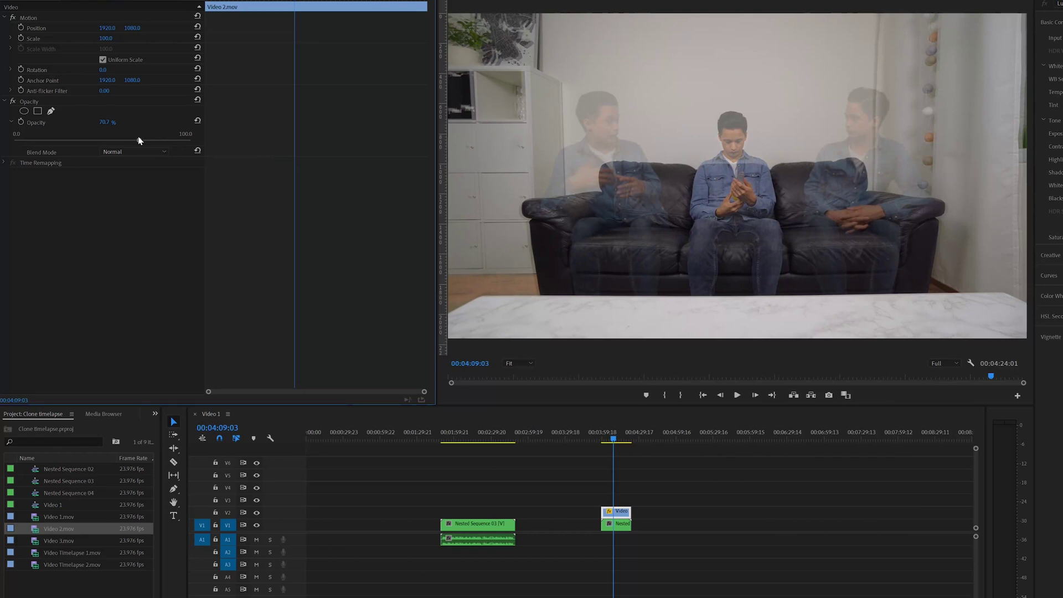
Start a free-draw opacity mask on Video 2.mov from above the frame, tracing down between the left and middle clones.
click(50, 111)
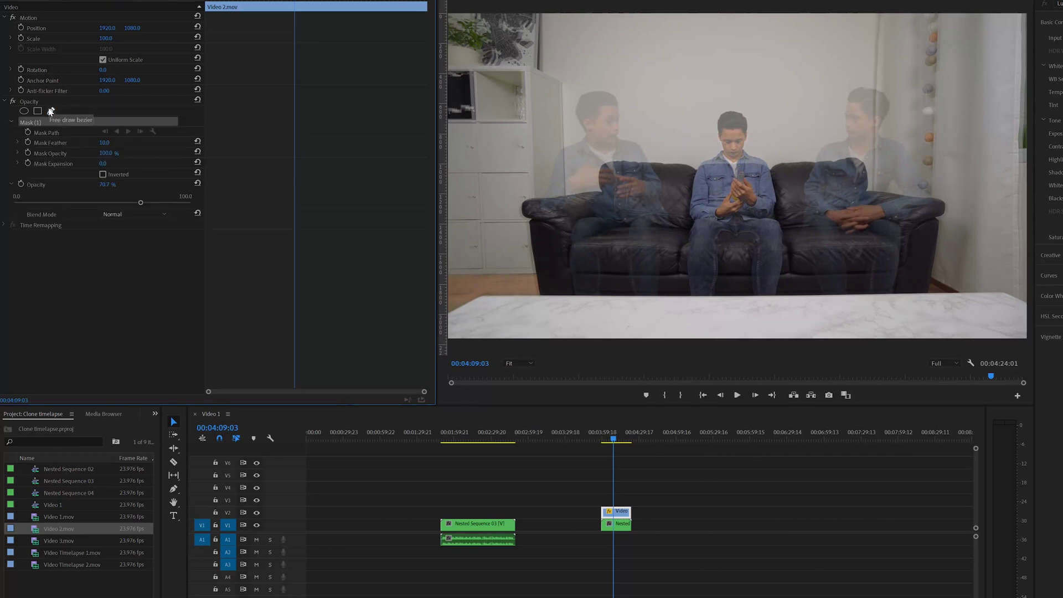
click(552, 2)
click(552, 51)
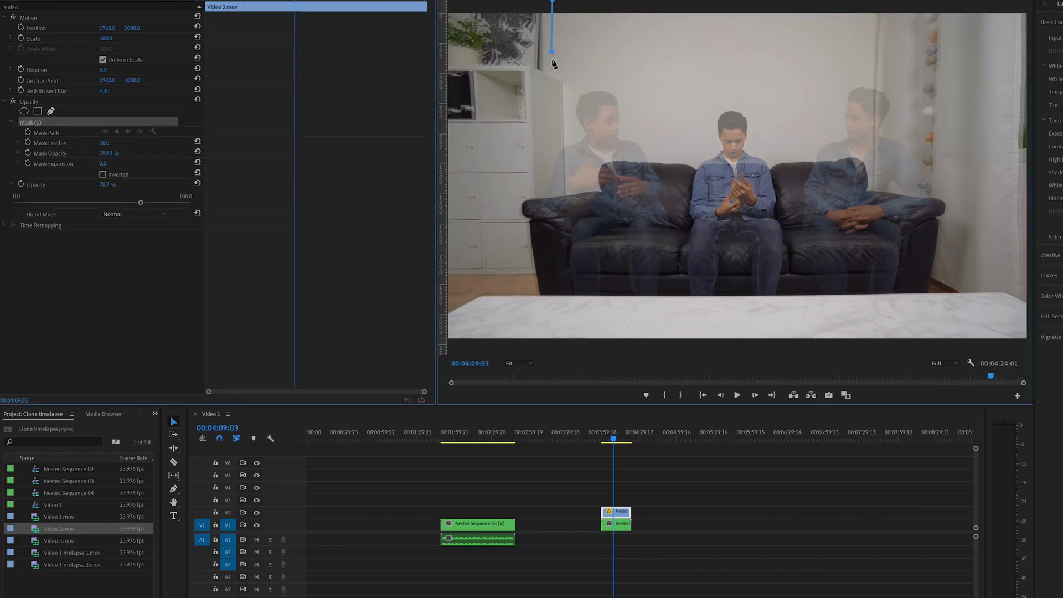
click(583, 72)
click(616, 73)
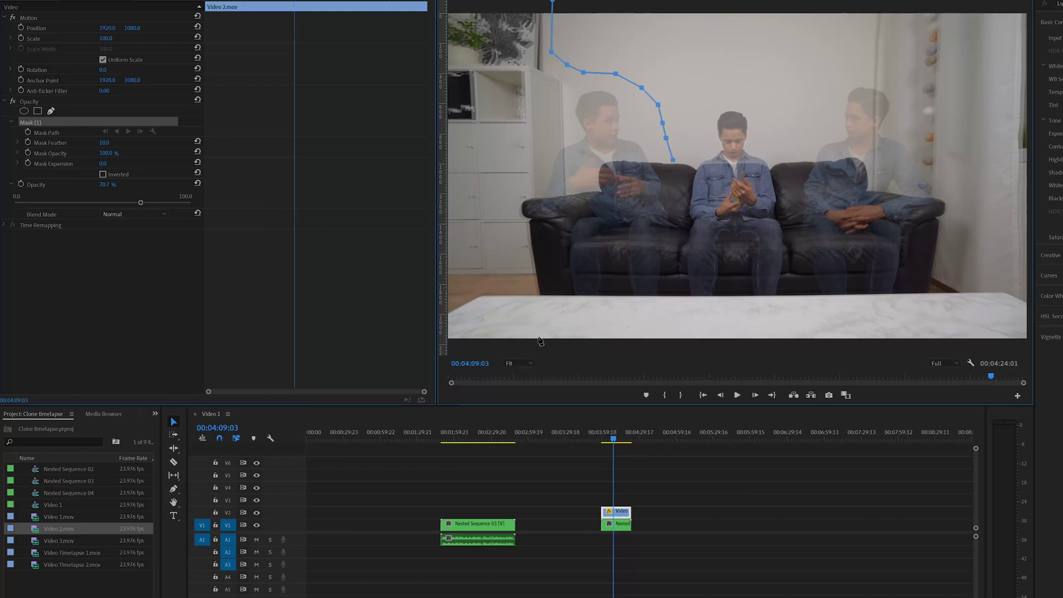
click(519, 362)
click(521, 415)
click(529, 364)
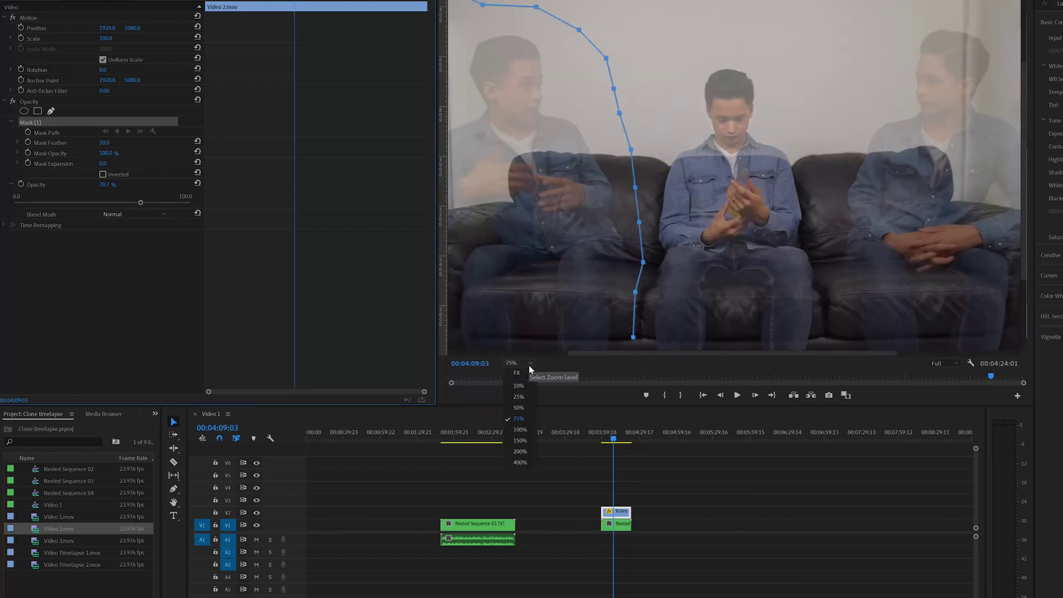
click(521, 393)
click(529, 364)
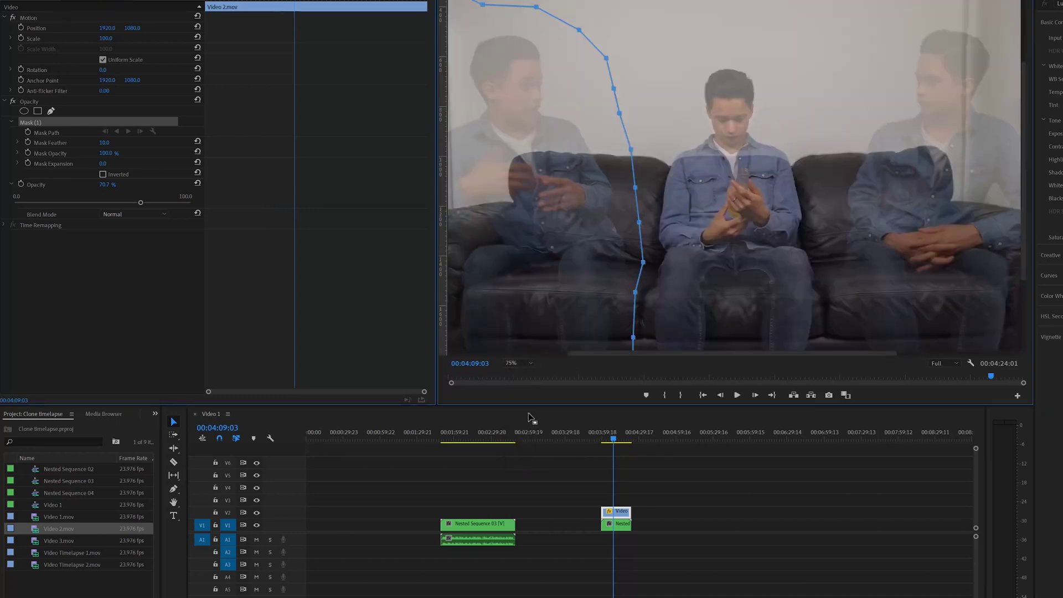
click(520, 416)
Continue the mask below the table, up between the middle and right clones, and close it above the frame.
scroll(867, 271, down, 2)
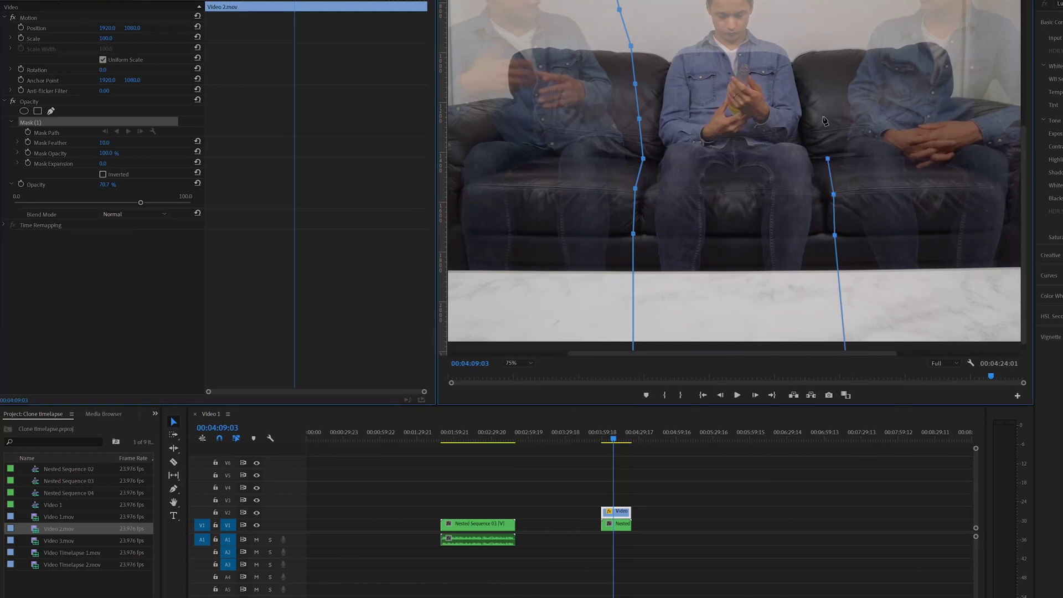
scroll(828, 144, up, 2)
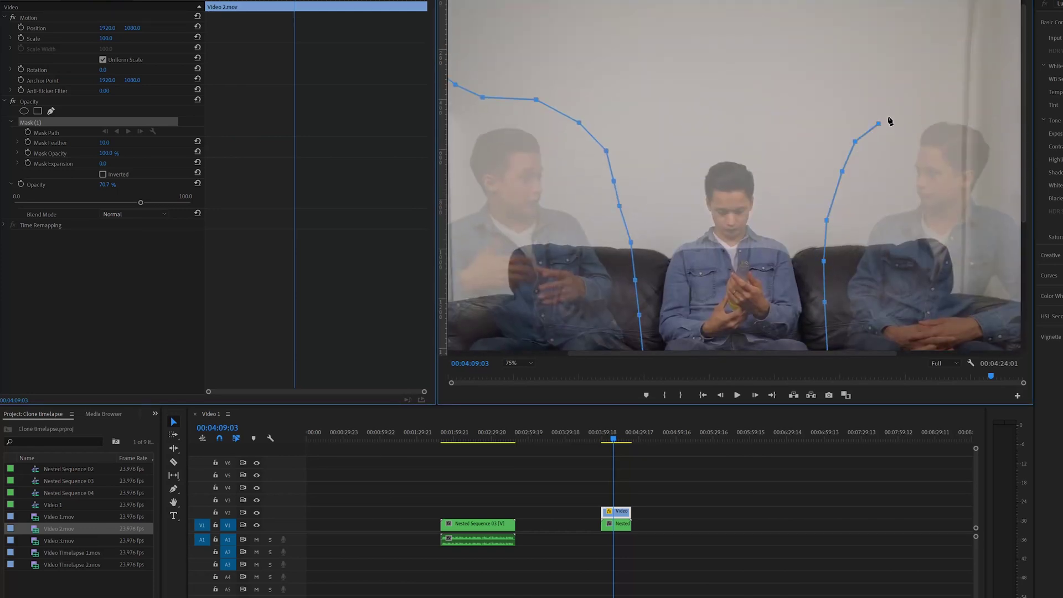
click(529, 363)
click(522, 394)
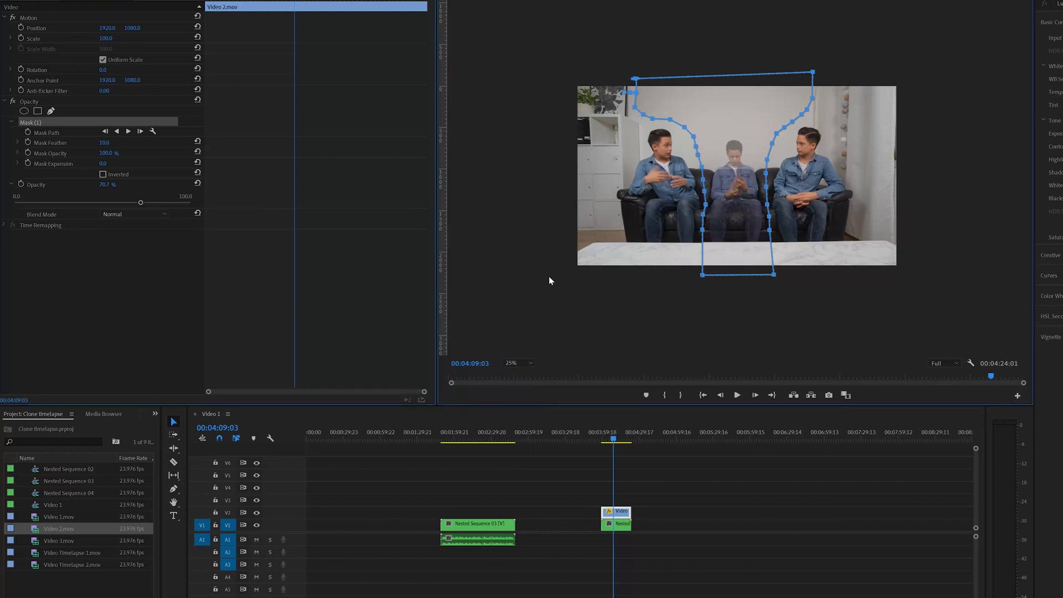
click(532, 362)
click(530, 371)
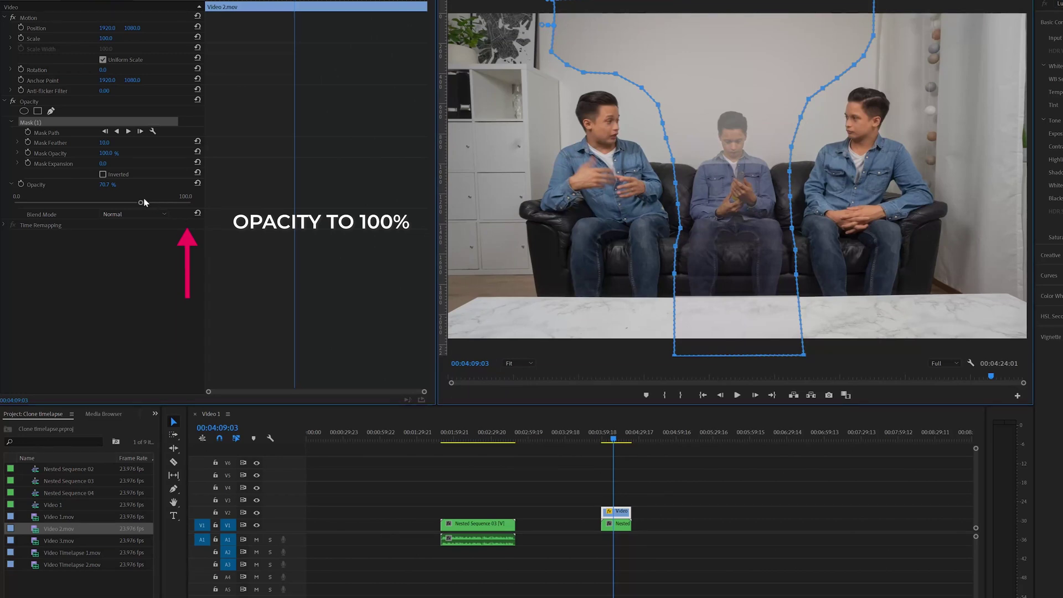
Restore the Opacity of Video 2.mov to 100% and set its Mask Feather to 80.
drag(142, 203, 203, 207)
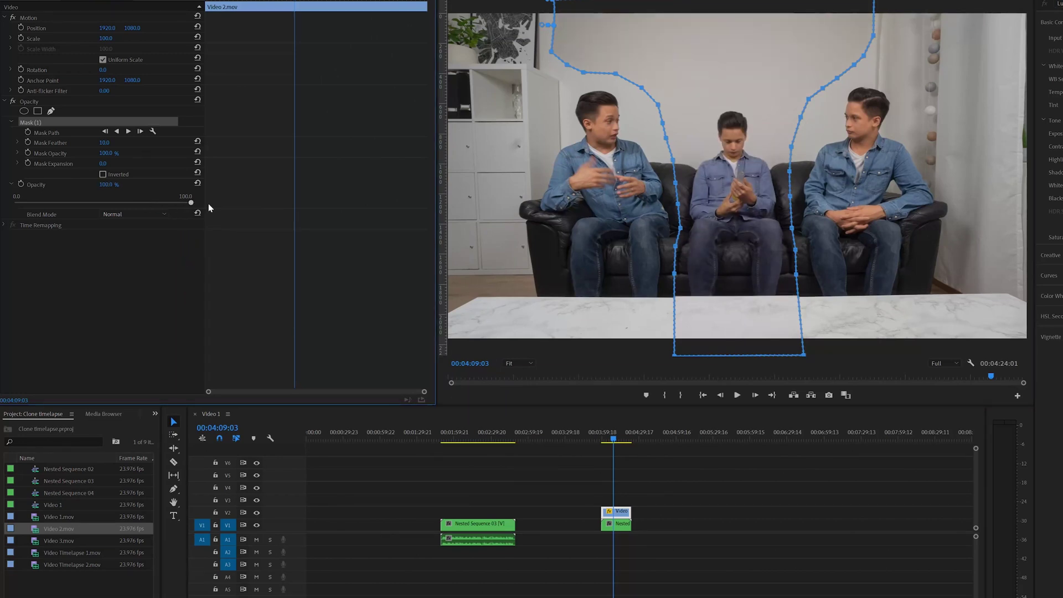
click(111, 141)
text(0)
key(Return)
key(Return)
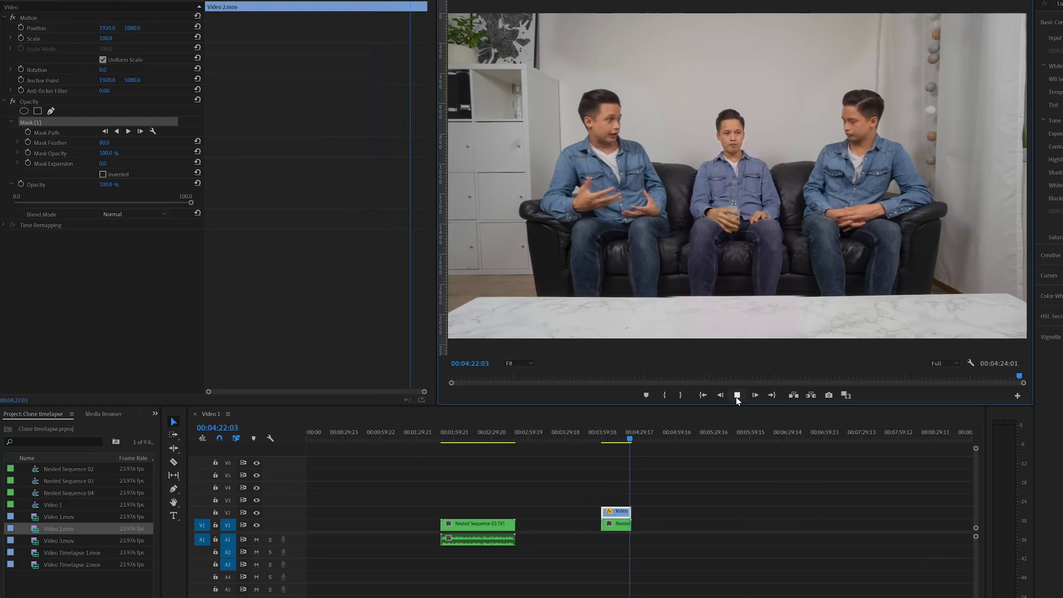
click(737, 396)
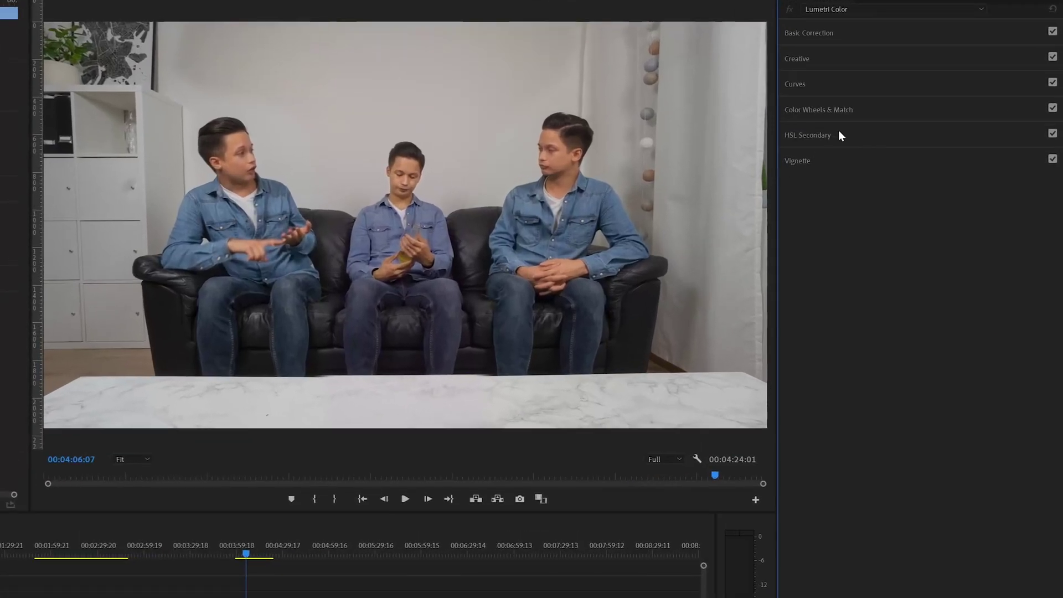
Sample the middle clone's blue shirt as the HSL Secondary key color on Video 2.mov and show the key mask in Color/Gray.
click(905, 144)
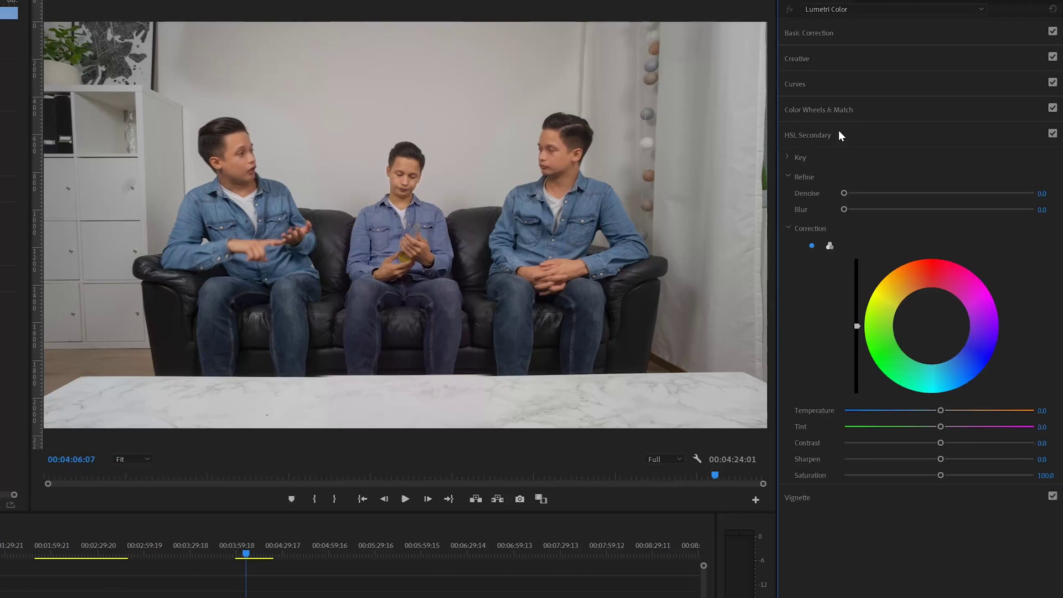
click(788, 157)
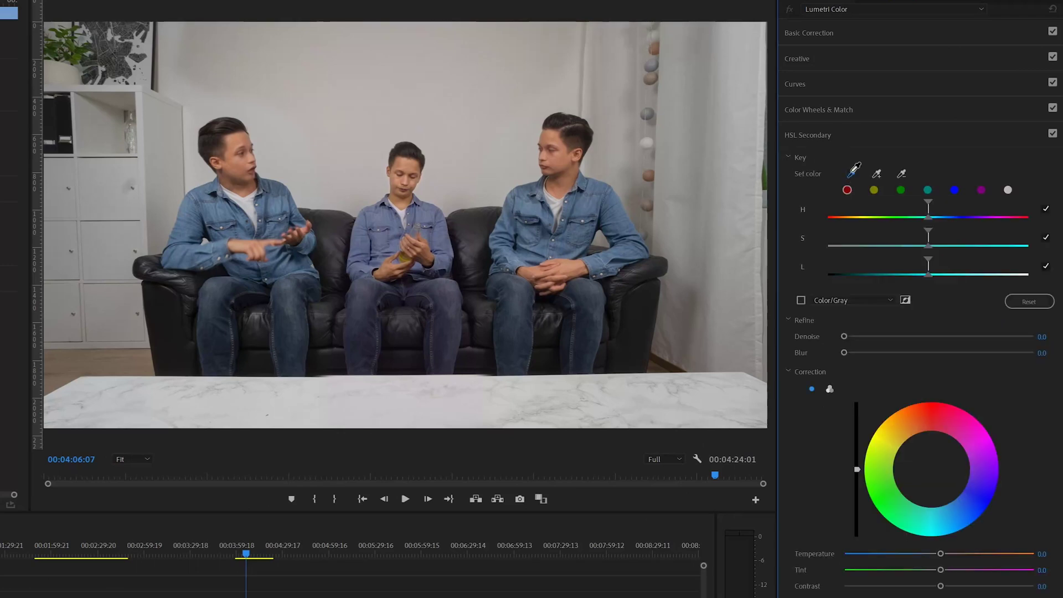
click(427, 219)
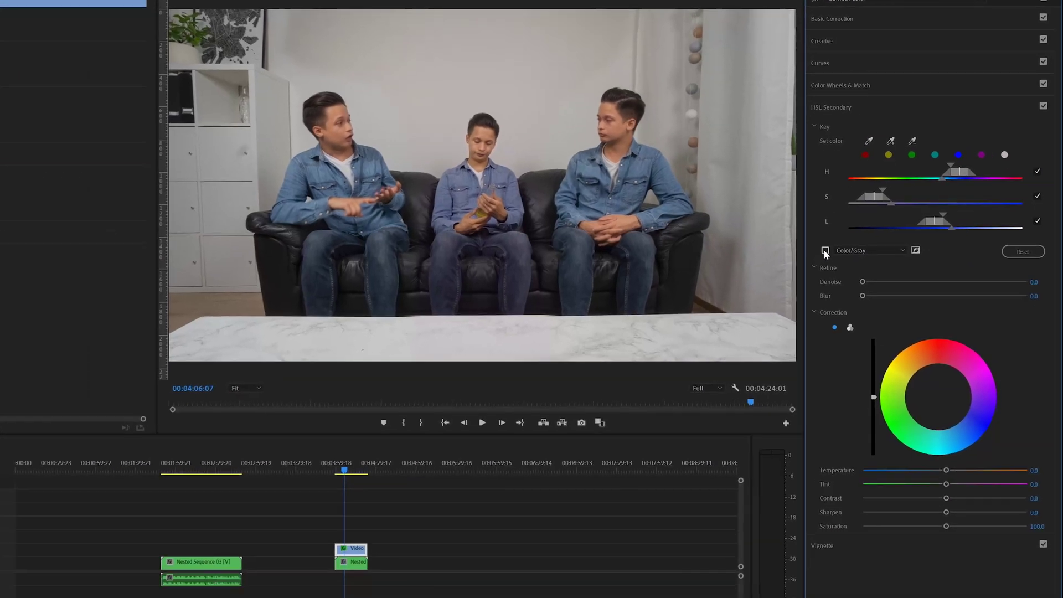
click(826, 252)
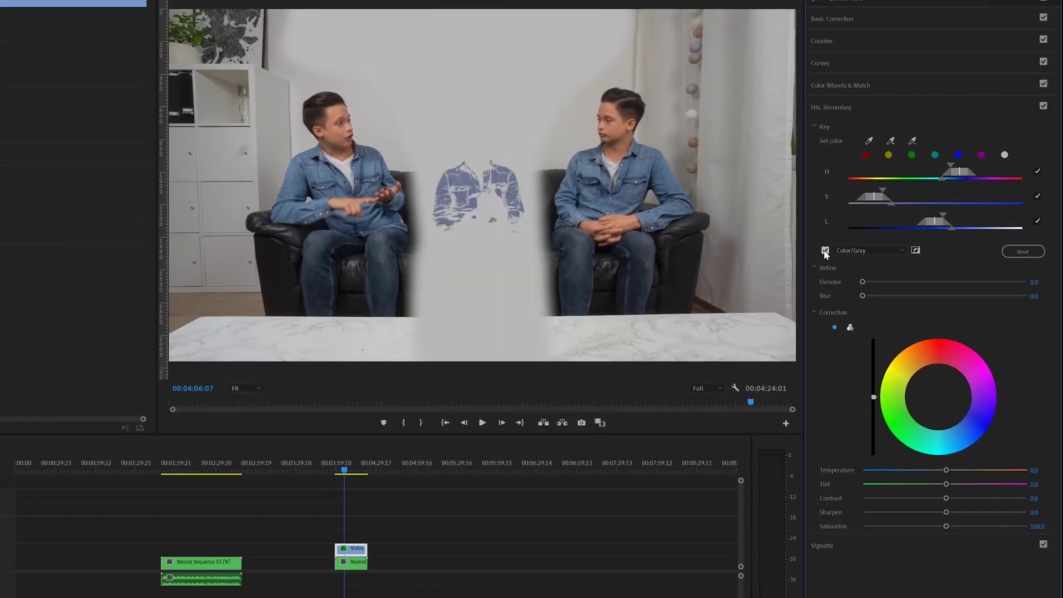
Widen the shirt key's H, S and L ranges, set Denoise to about 50.8 and Blur to 15.0, and hide the mask.
drag(954, 231, 963, 230)
drag(862, 296, 938, 296)
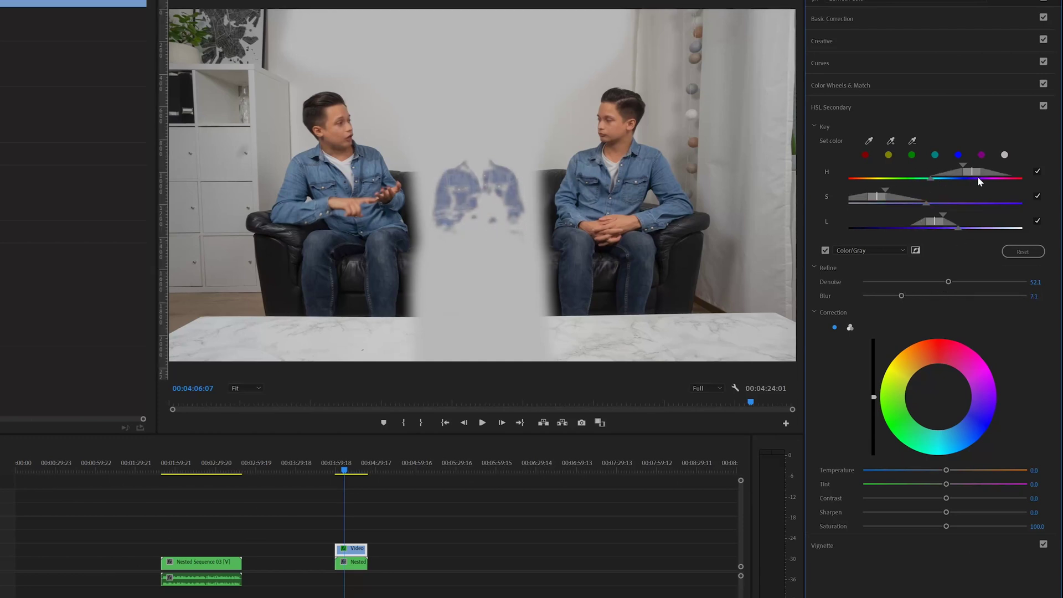
click(825, 250)
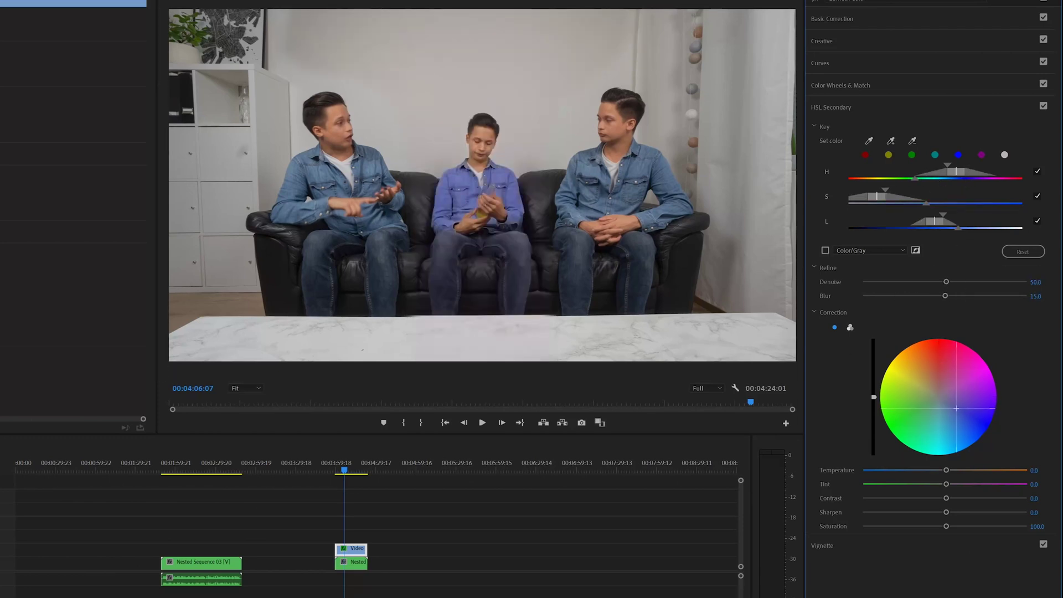
Shift the shirt's three-way color wheels toward cyan-blue and set Temperature to about 52.1, Contrast to 32.5, Sharpen to 16.1 and Saturation to 74.1.
click(851, 328)
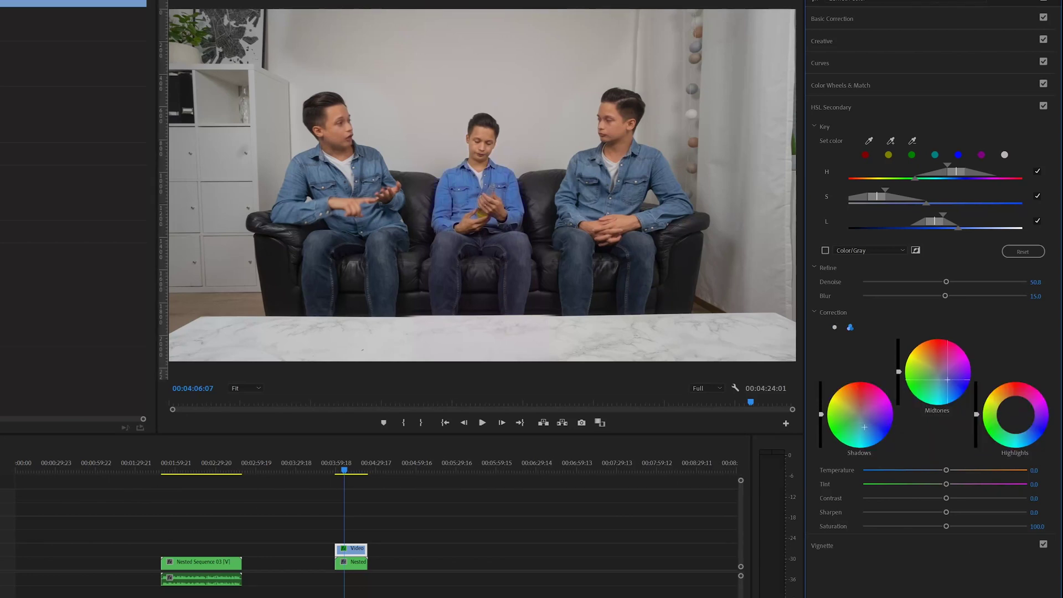
drag(1016, 415, 1024, 425)
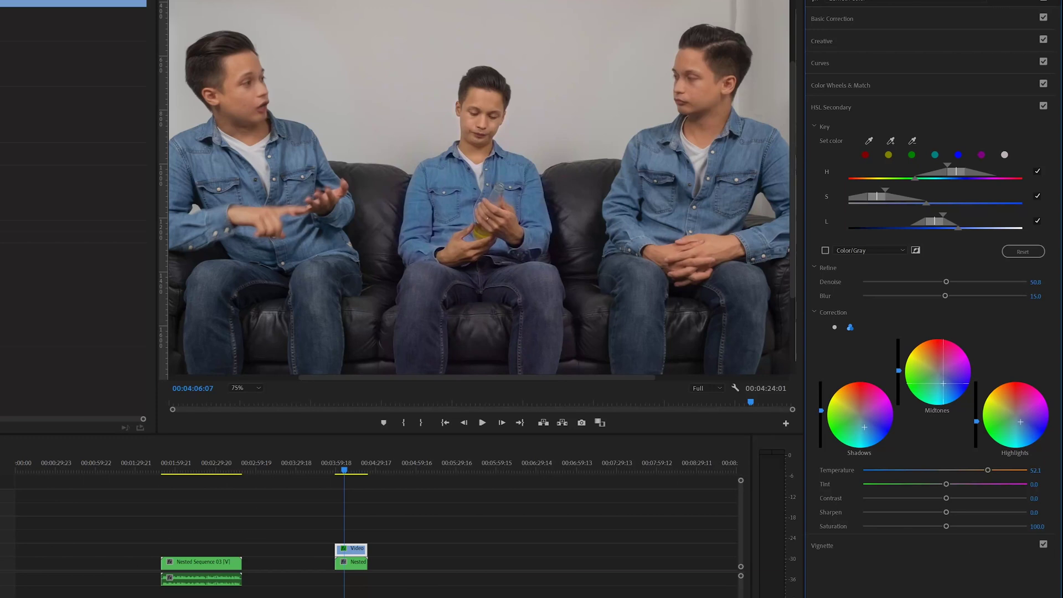
drag(947, 497, 972, 498)
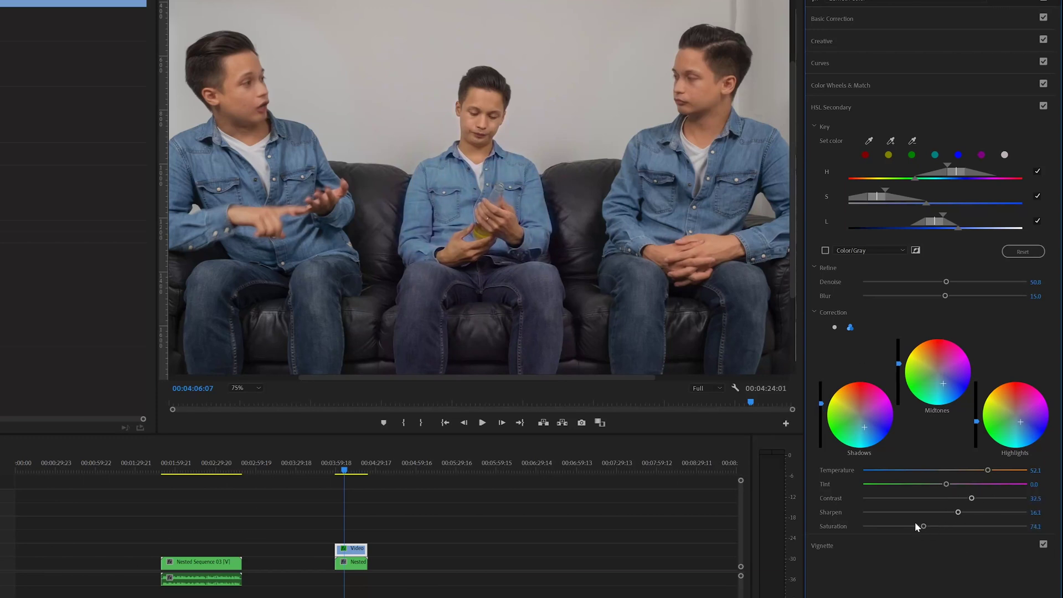
Fit the whole frame in the preview and play the three-clone shot from its start to check the color match.
click(260, 390)
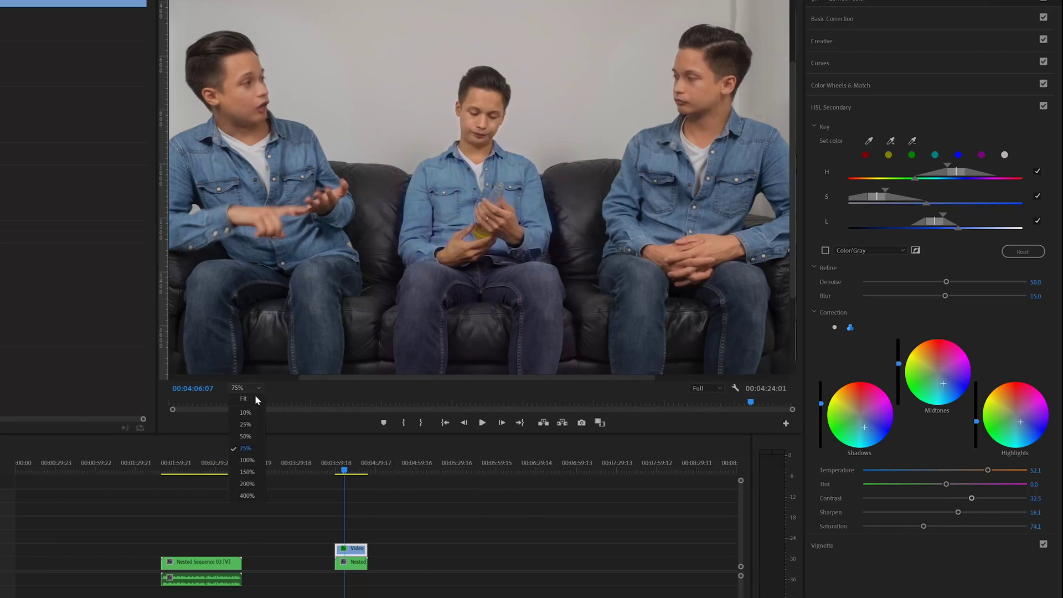
click(251, 400)
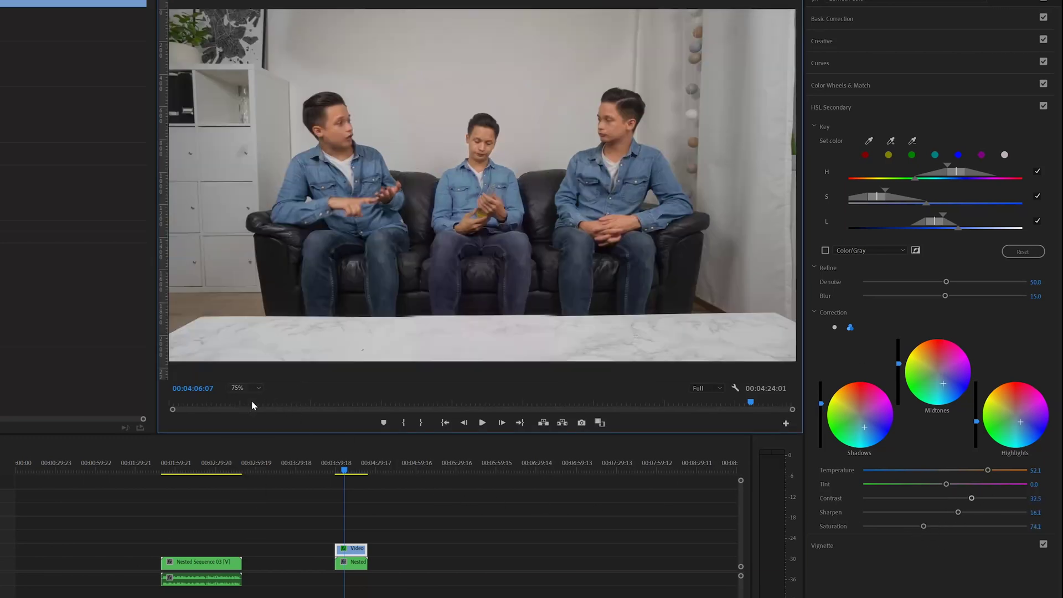
click(336, 467)
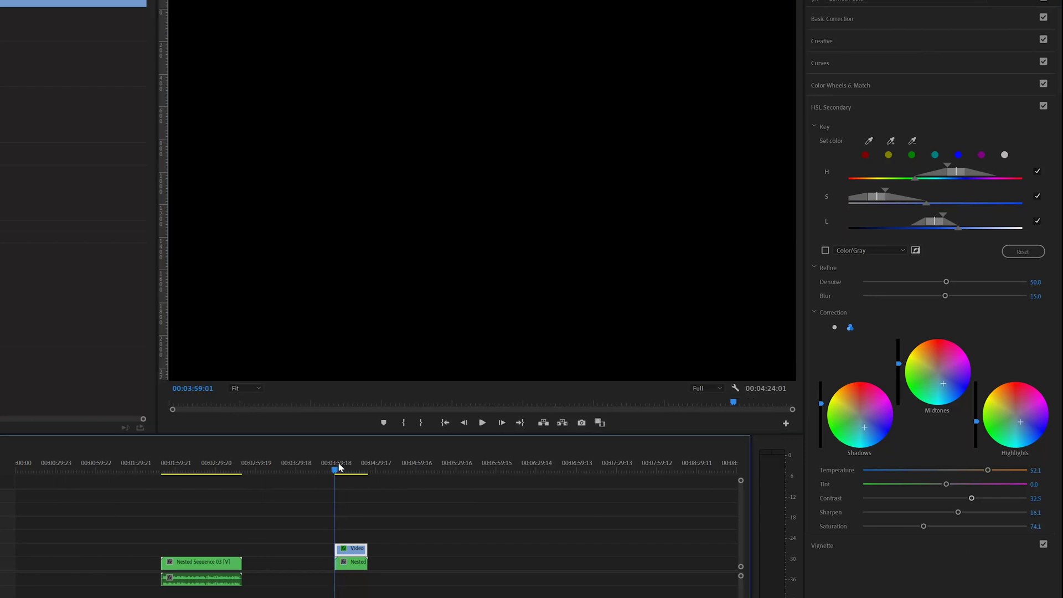
click(482, 423)
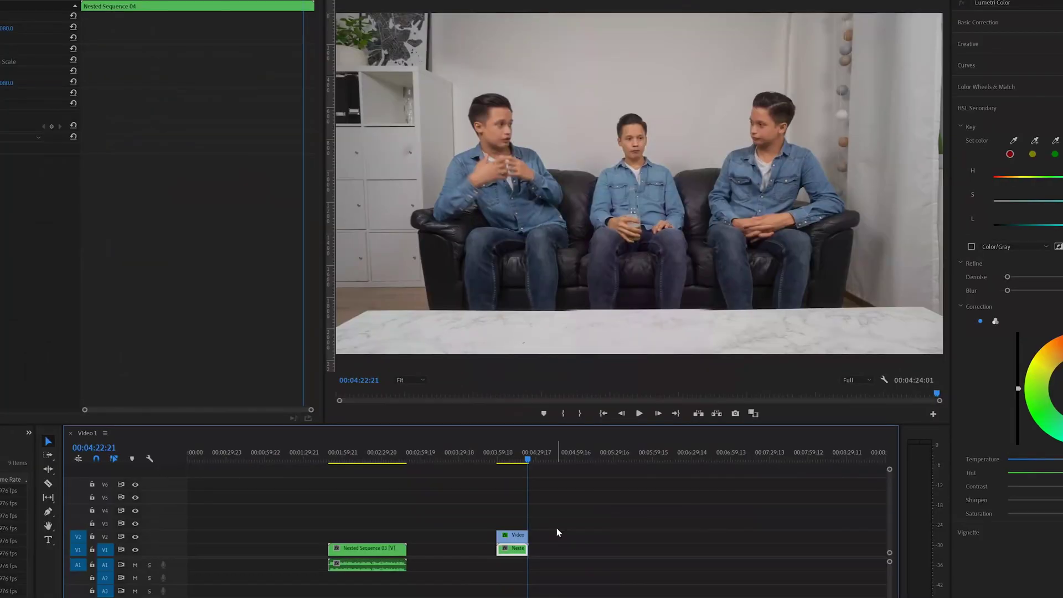
Nest Video 2.mov together with the nested two-clone clip below it into a new nested sequence, keeping the suggested name.
click(510, 550)
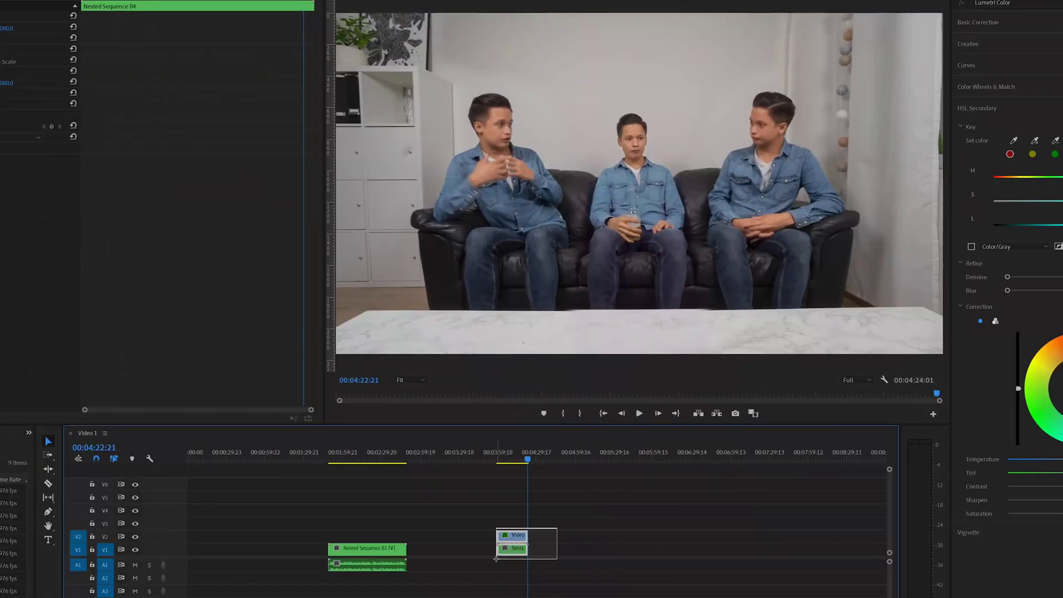
right_click(510, 549)
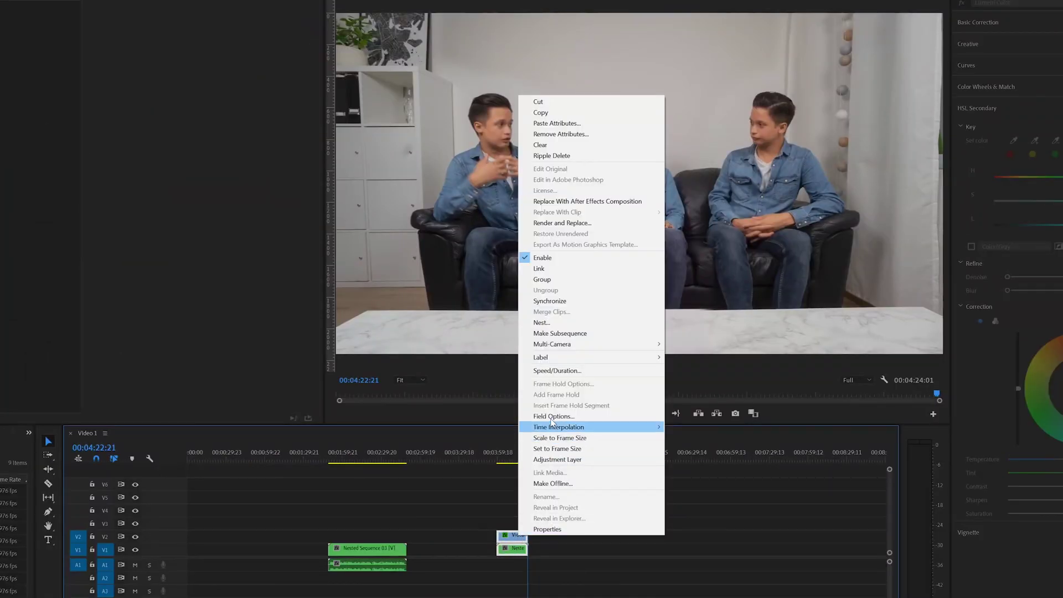
click(541, 322)
click(507, 313)
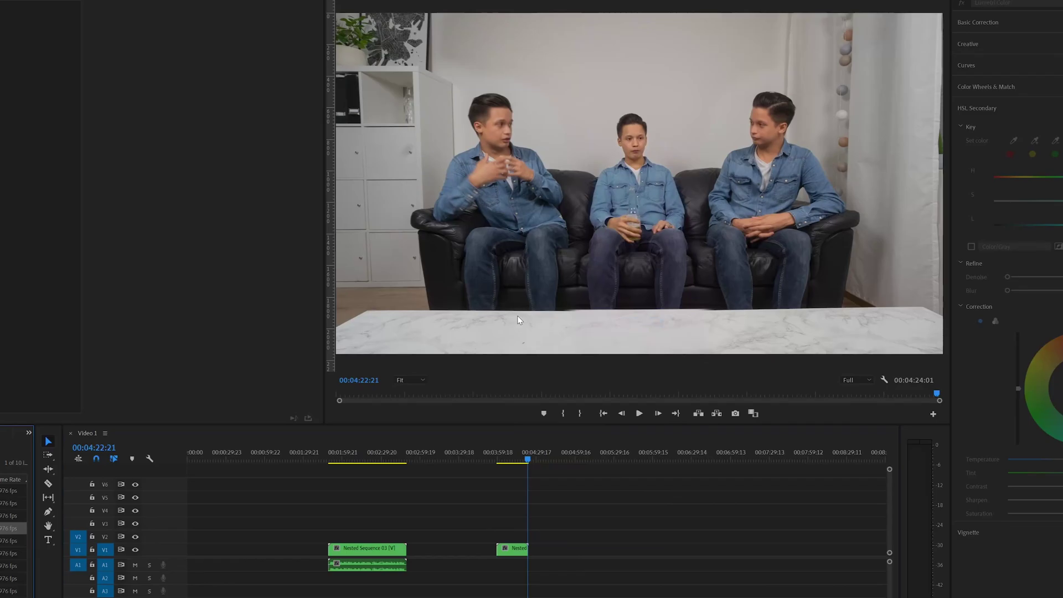